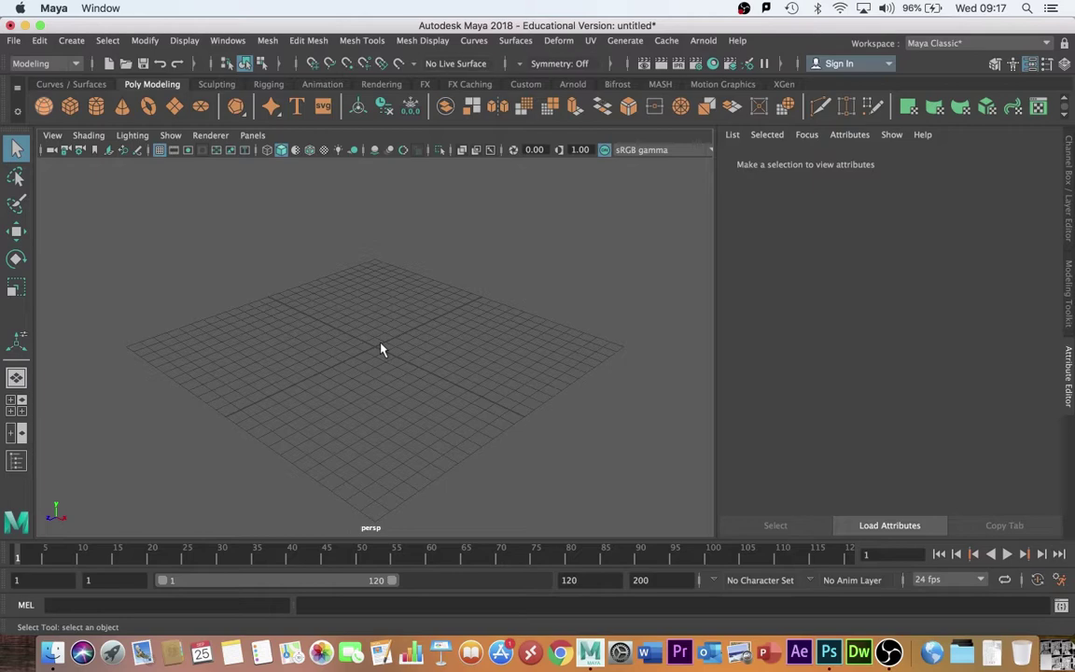
Step: Create a polygon sphere, open the UV Editor, and apply an Automatic UV projection to the sphere
click(44, 106)
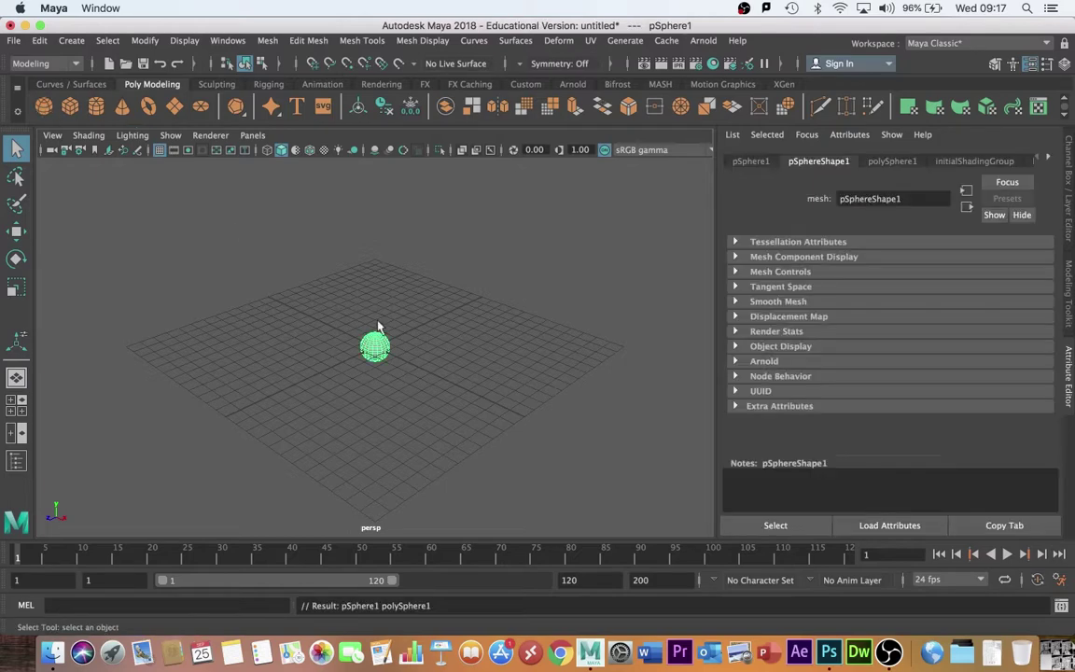
click(590, 42)
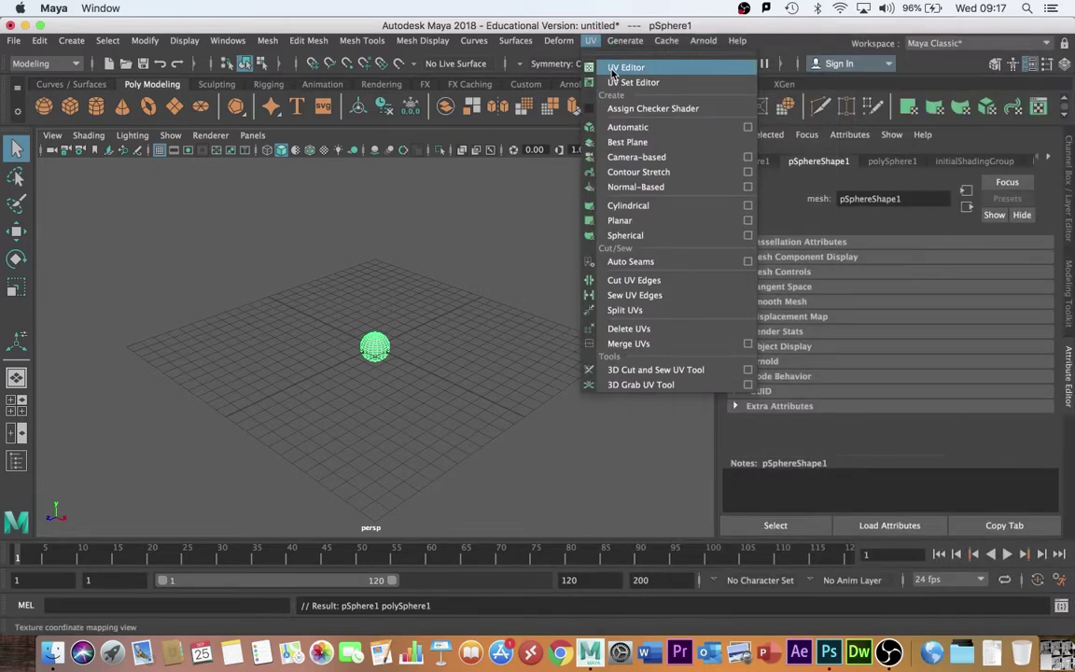
click(613, 70)
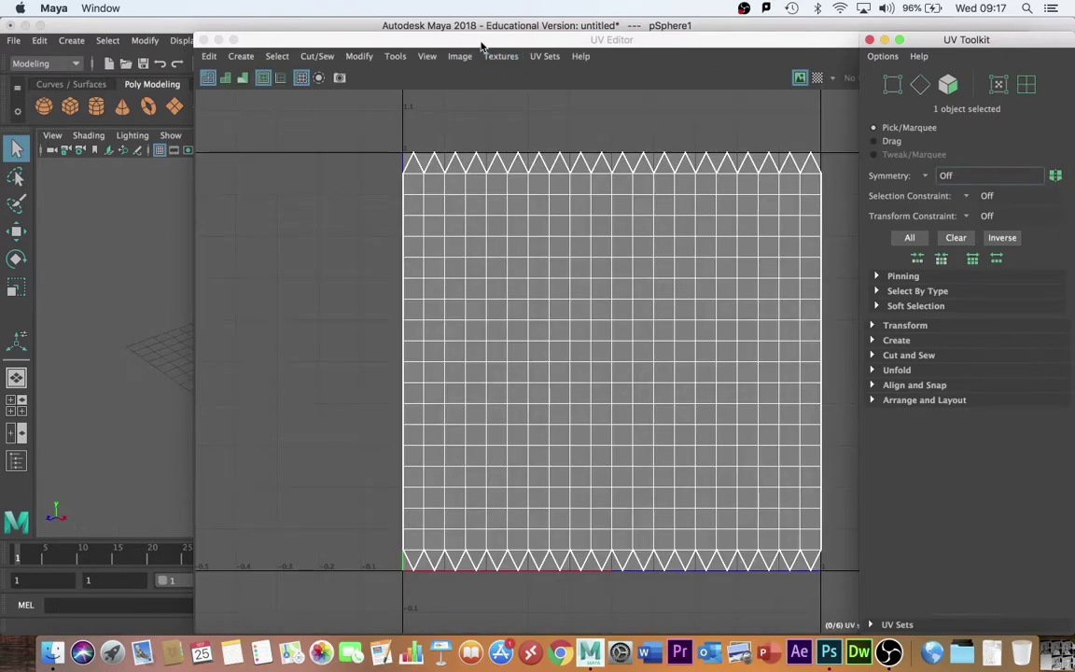
drag(482, 46, 484, 99)
click(590, 41)
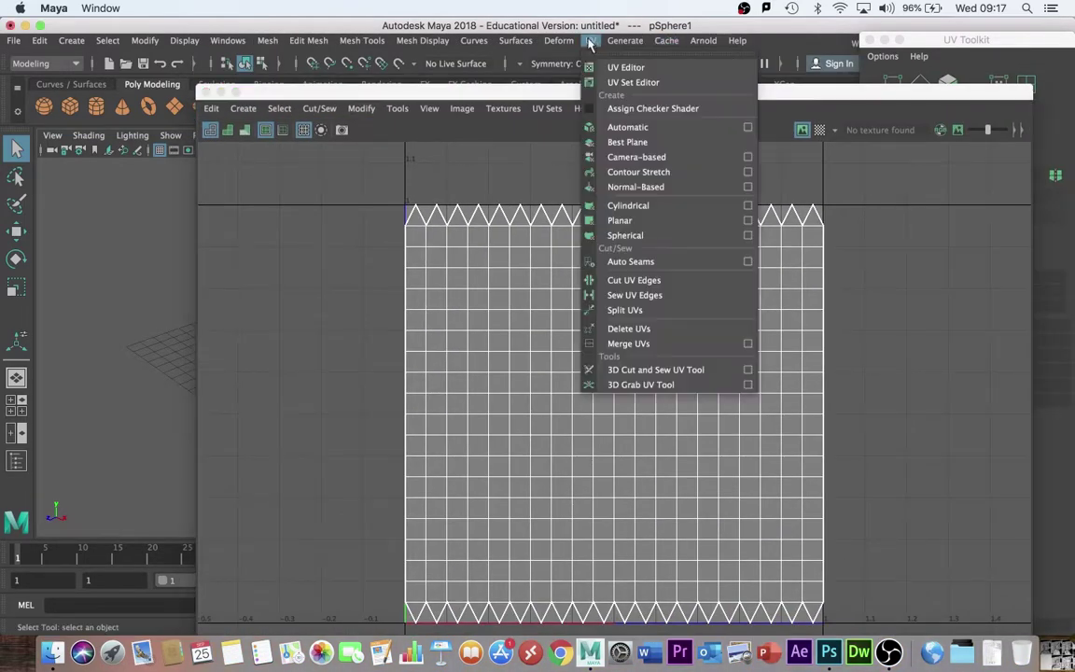
click(620, 126)
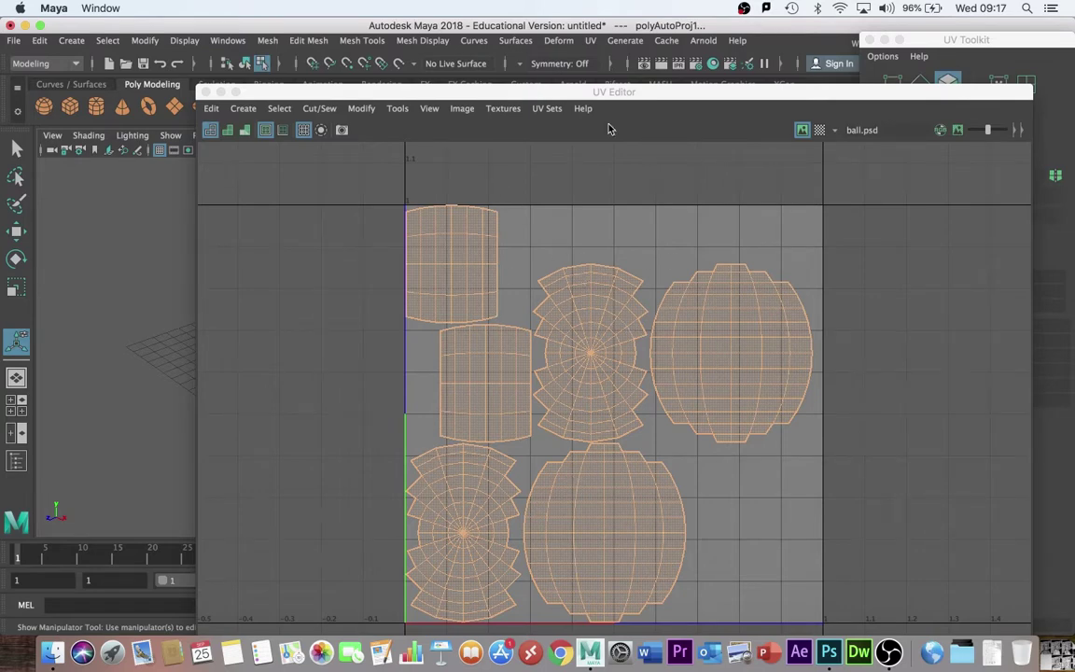
Step: Switch the sphere back to object selection, moving the UV Editor aside and back
drag(619, 92, 927, 88)
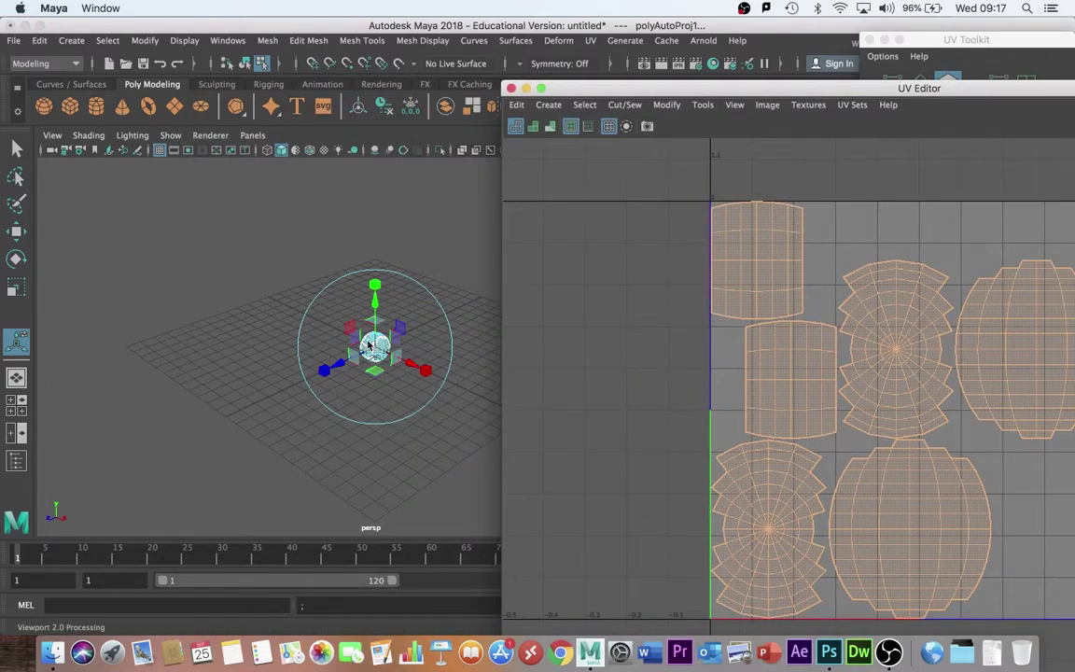
right_drag(366, 229, 434, 209)
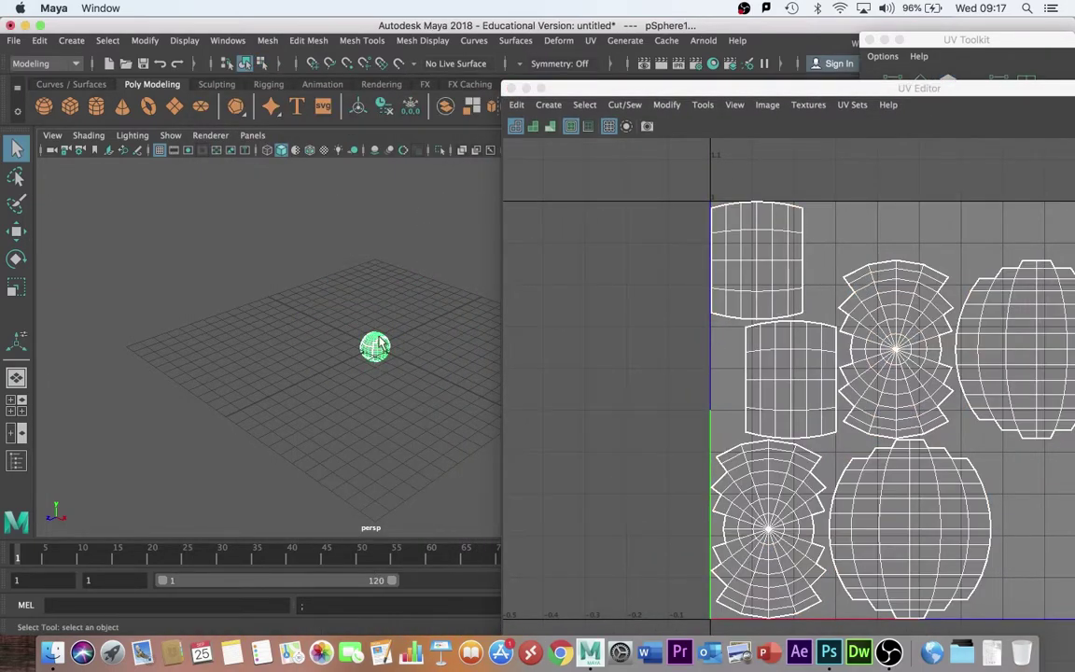
drag(761, 93, 459, 80)
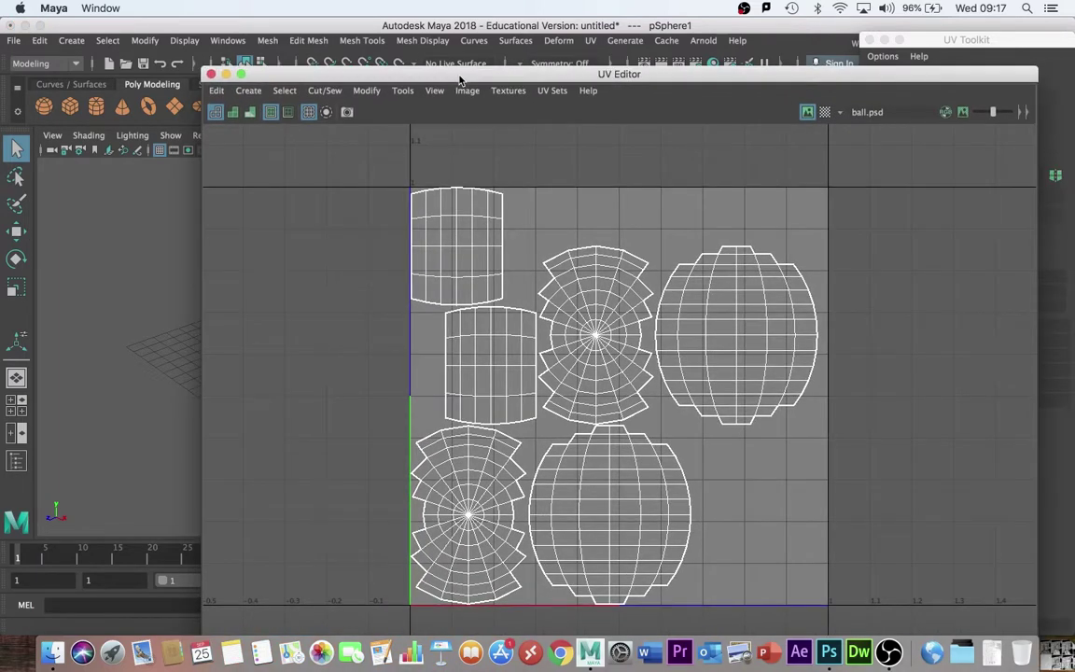
Step: Export a UV snapshot named testing_one into the Desktop's Maya_UVs folder
click(469, 91)
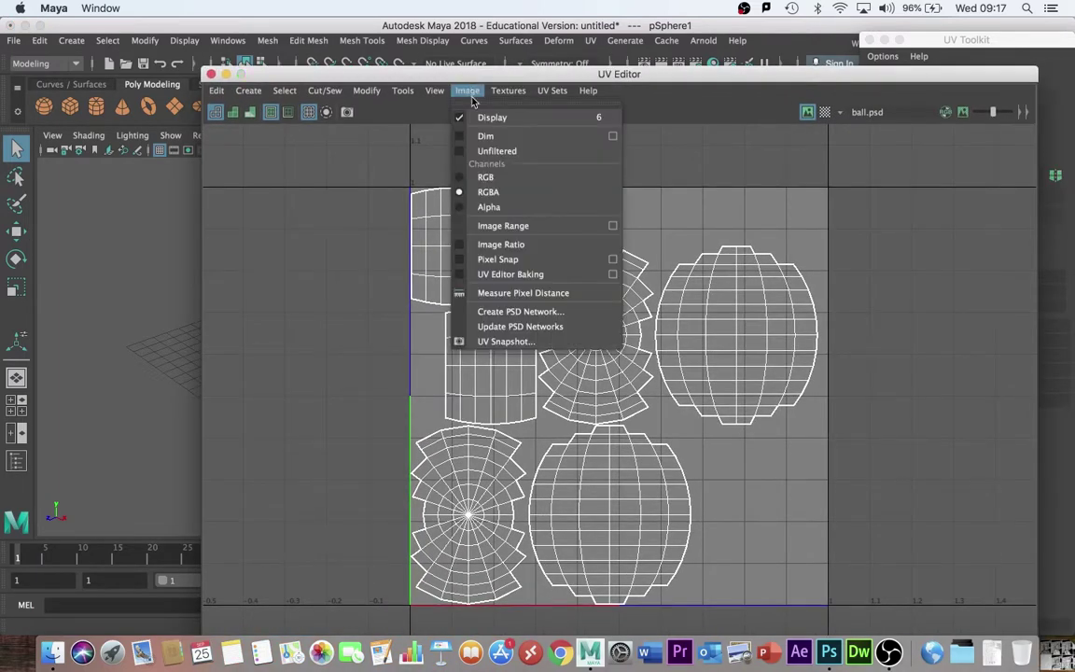
click(493, 343)
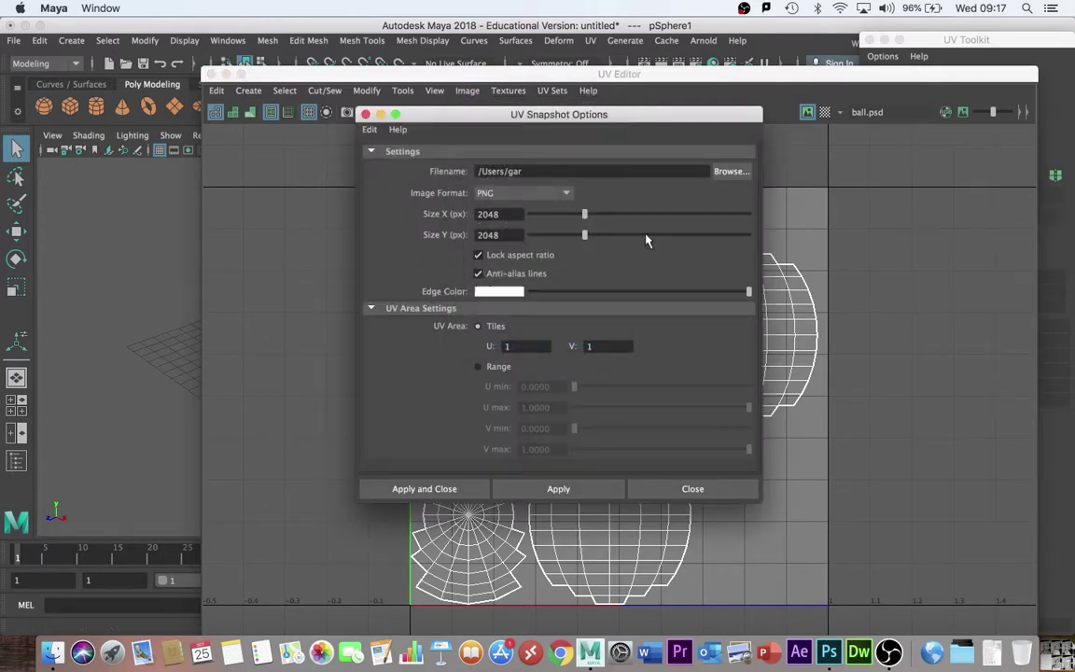
click(729, 172)
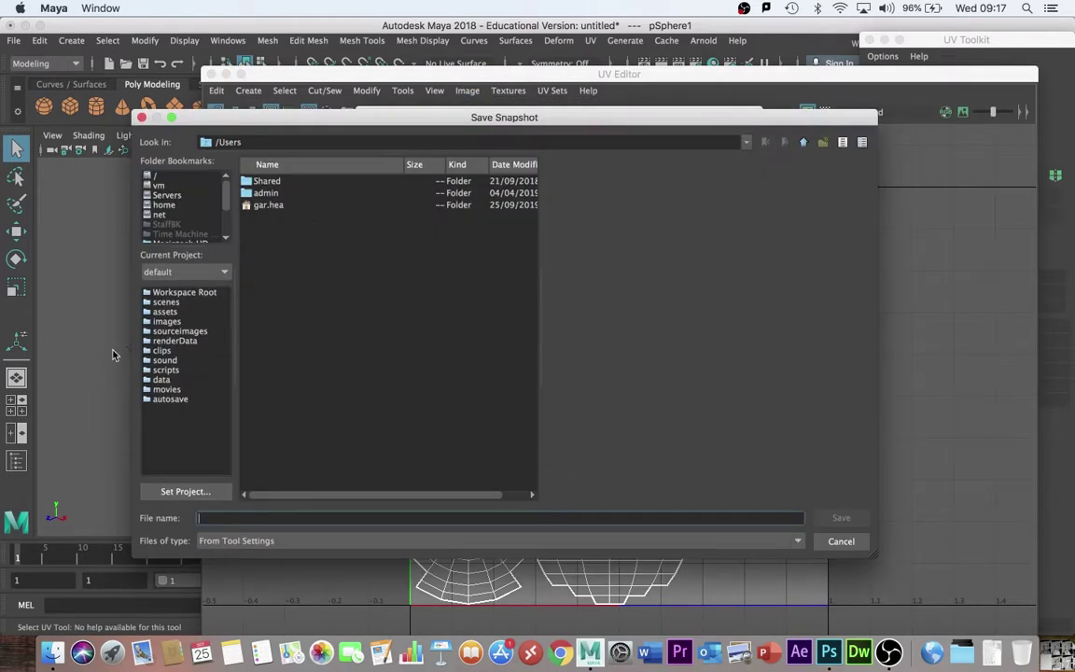
scroll(170, 221, down, 3)
click(169, 215)
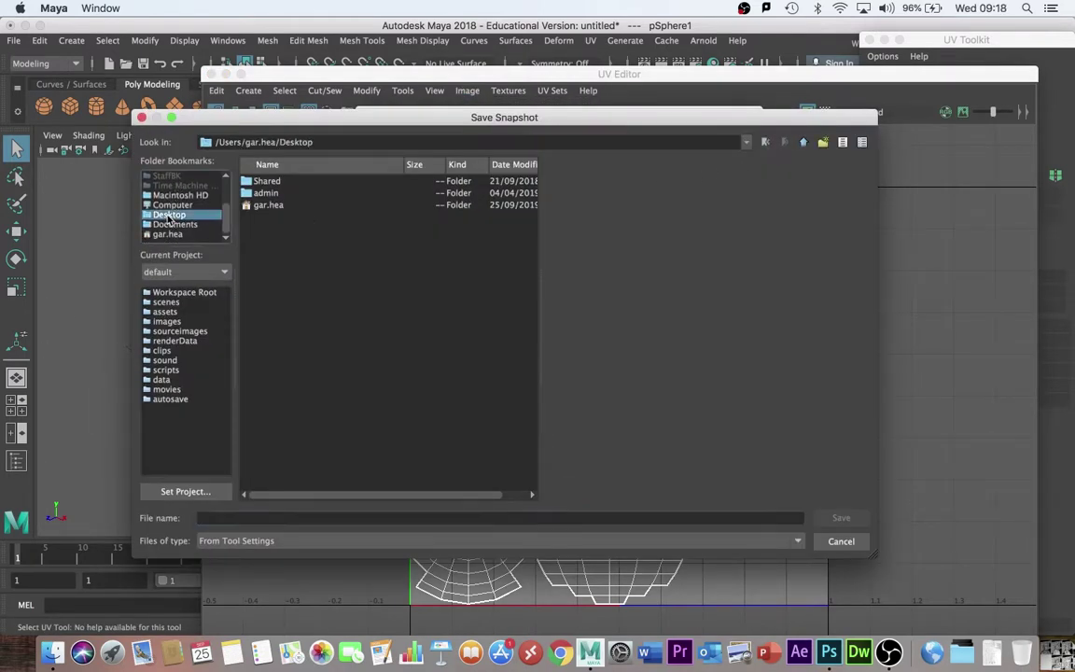
scroll(341, 280, down, 10)
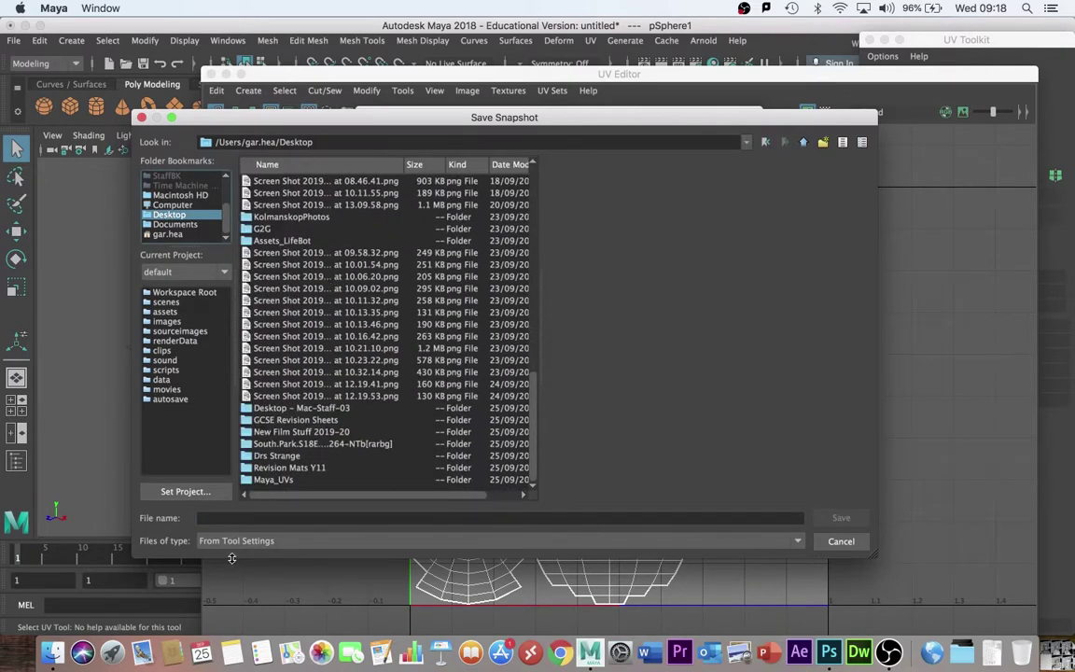
click(254, 481)
click(838, 518)
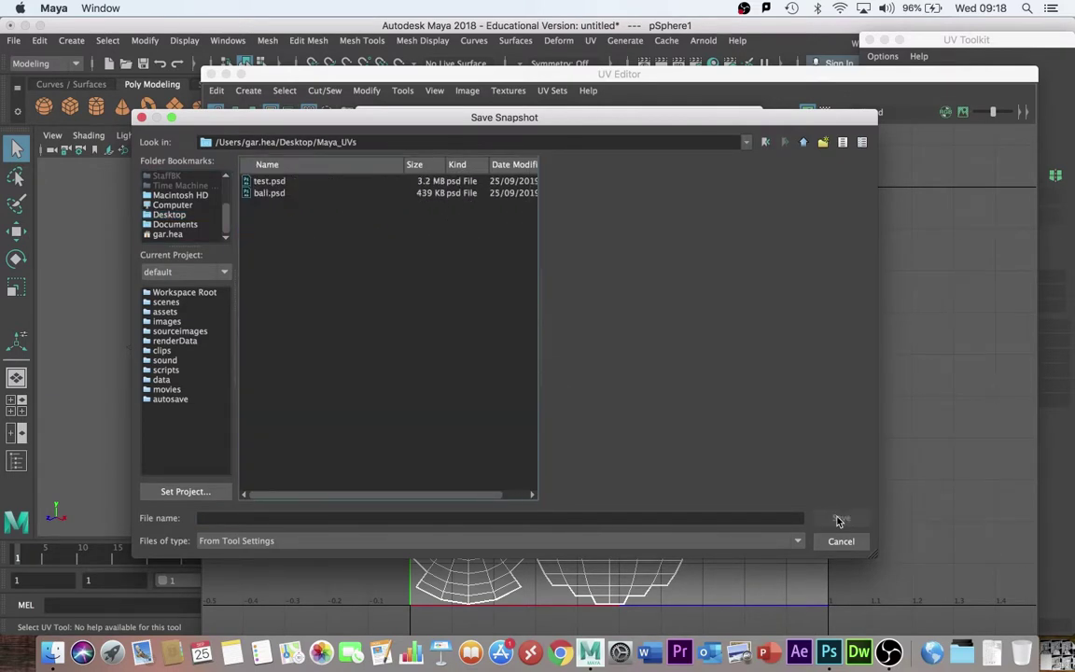
click(557, 518)
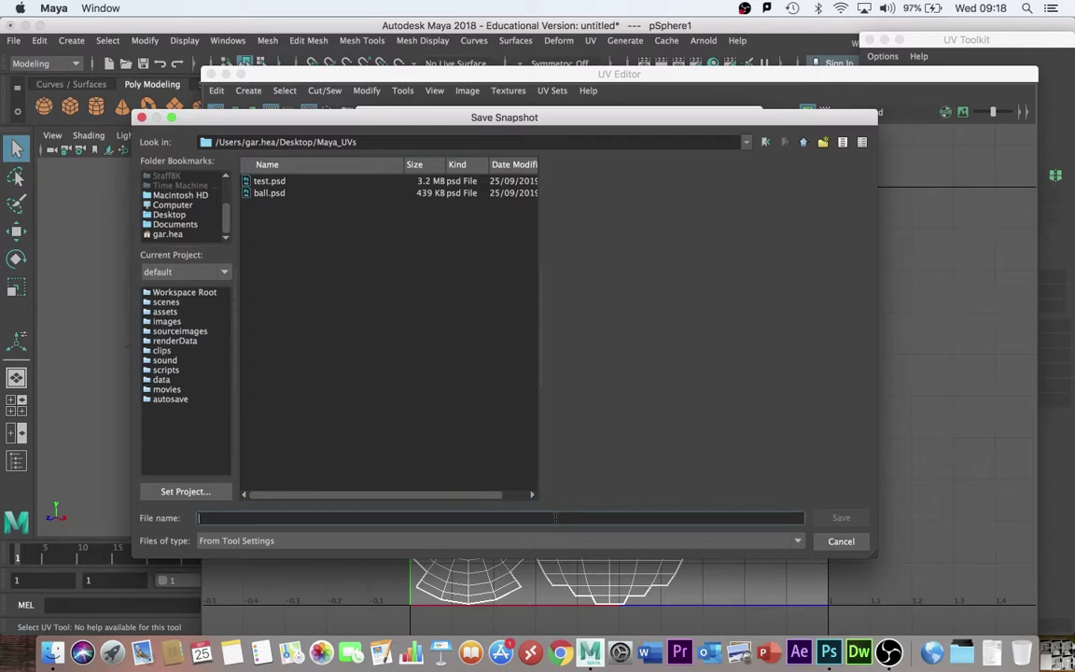
text(testing_one)
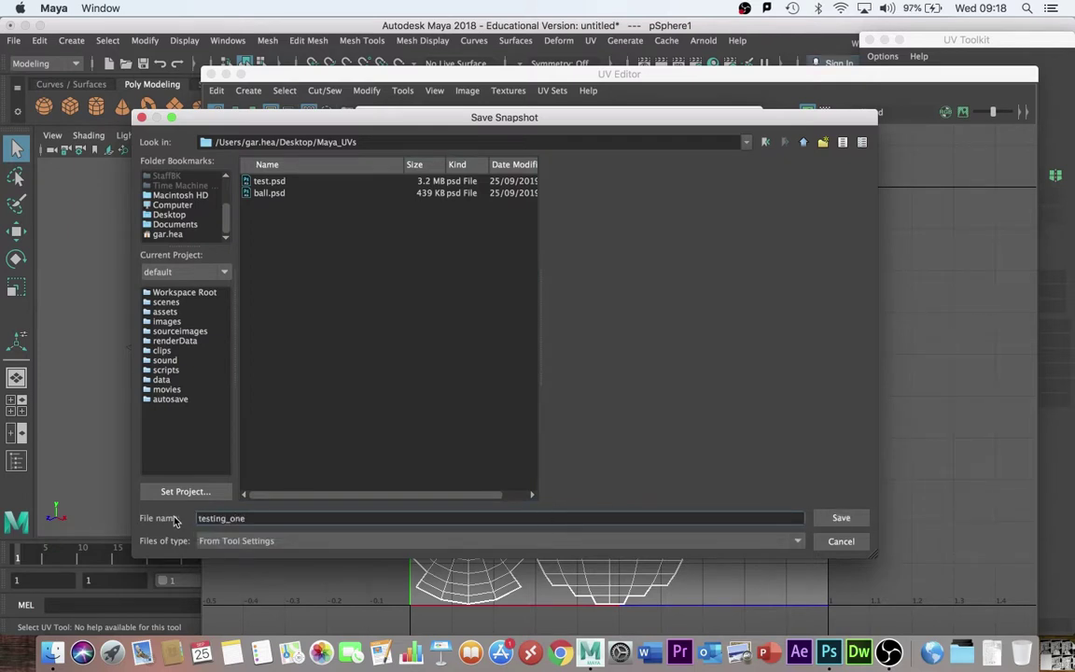
click(843, 517)
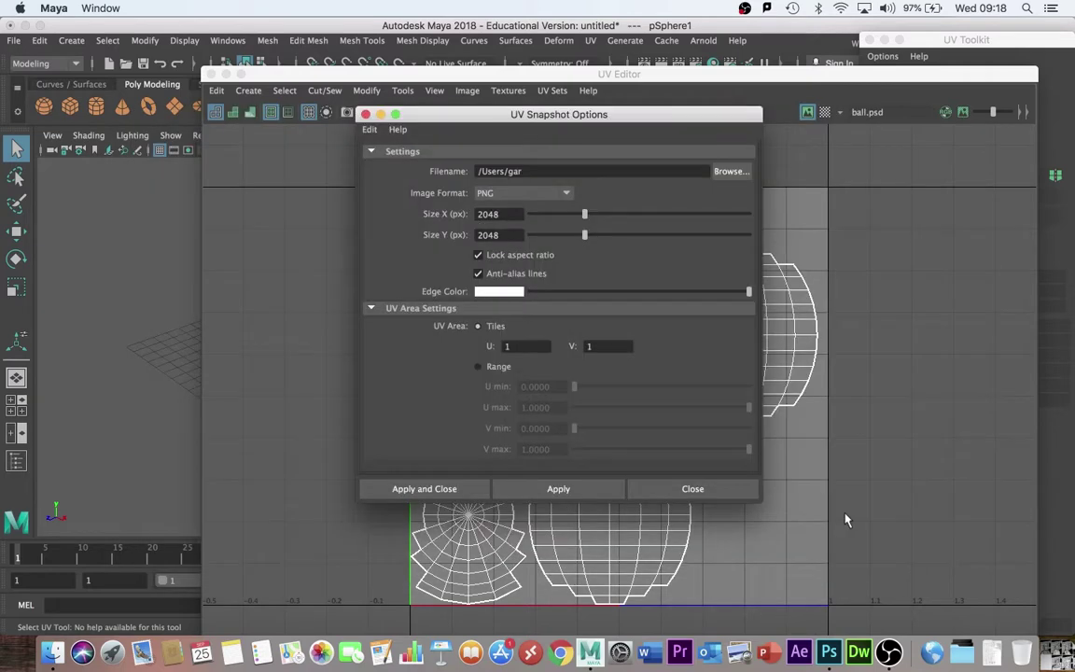
click(425, 490)
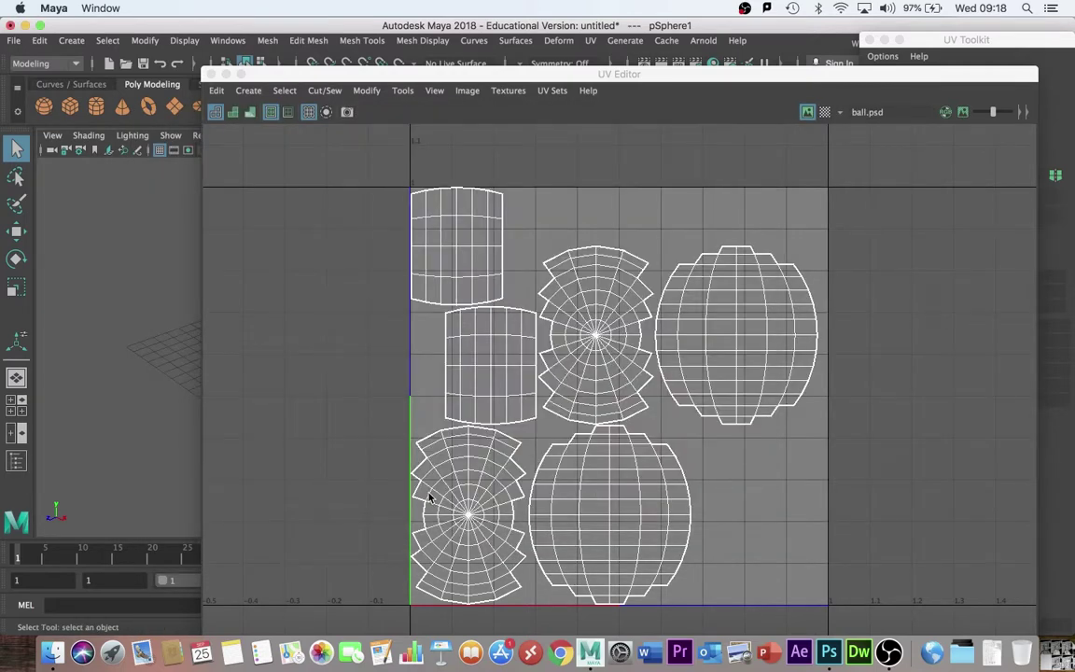
Step: Open the Desktop's Maya_UVs folder in Finder to check ball.psd and test.psd
click(52, 653)
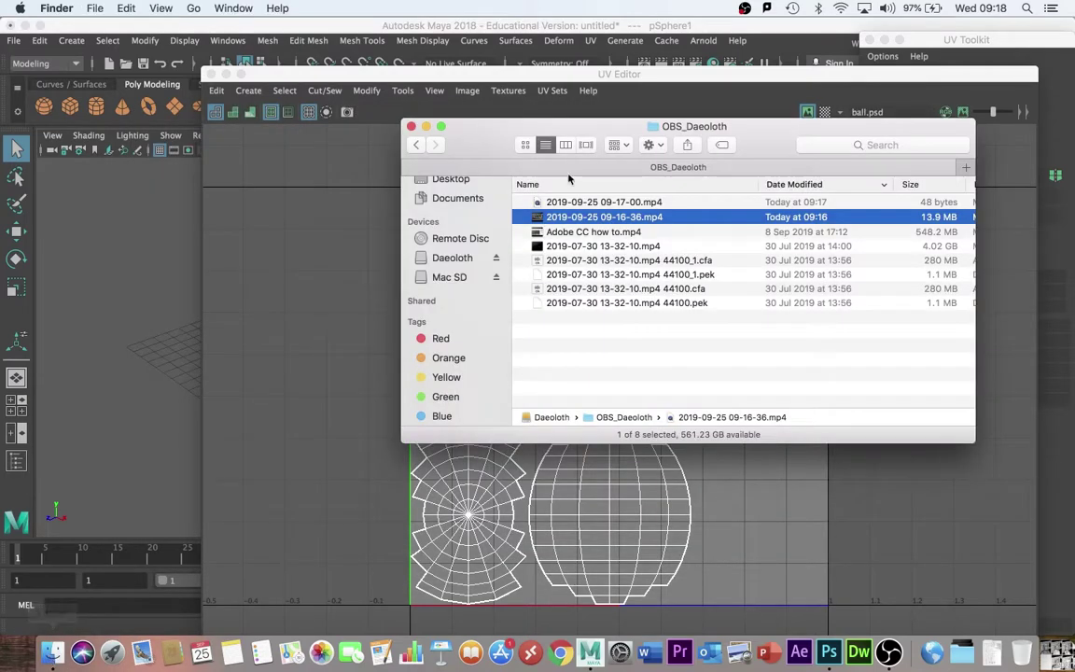
scroll(462, 248, up, 5)
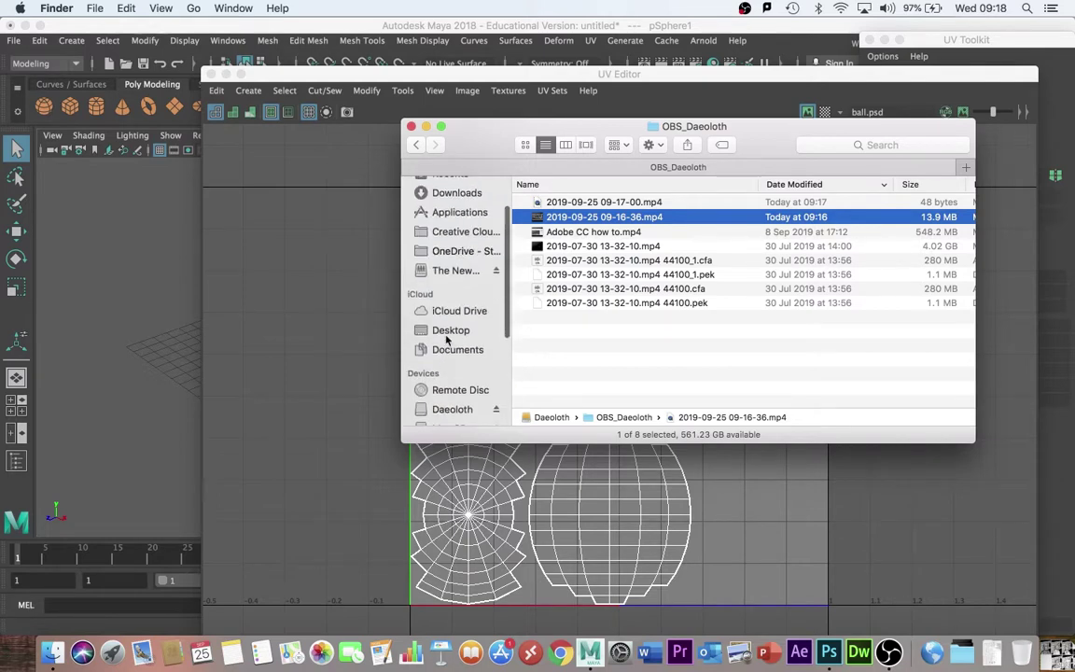
click(451, 330)
click(539, 204)
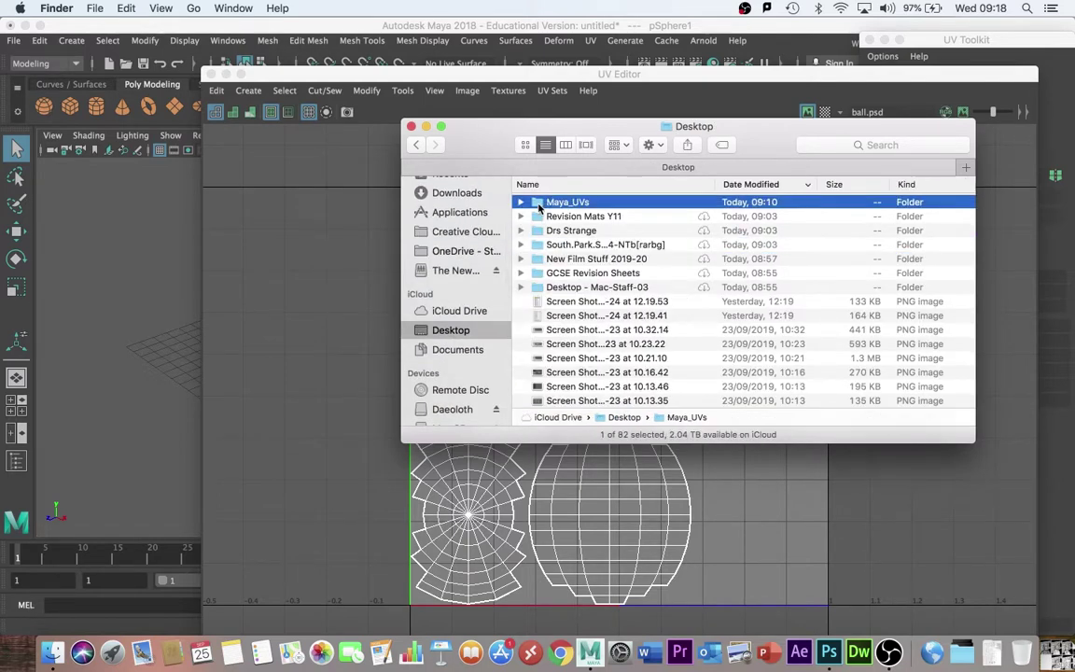
double_click(539, 204)
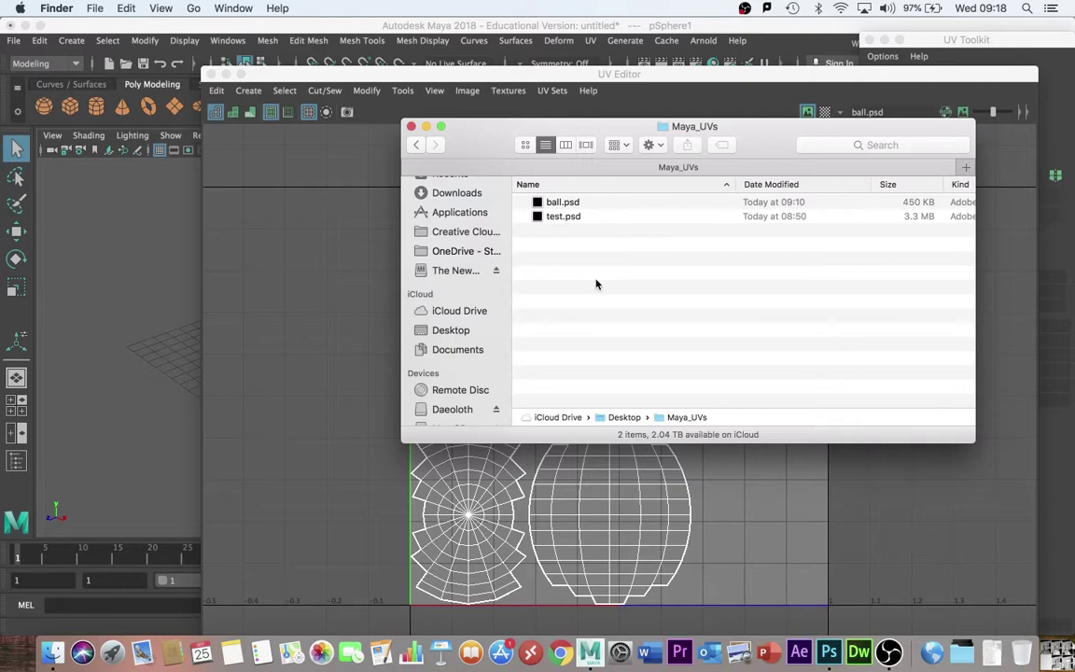
Step: Open Create PSD Network options with Include UV snapshot and Open Adobe Photoshop enabled
click(362, 211)
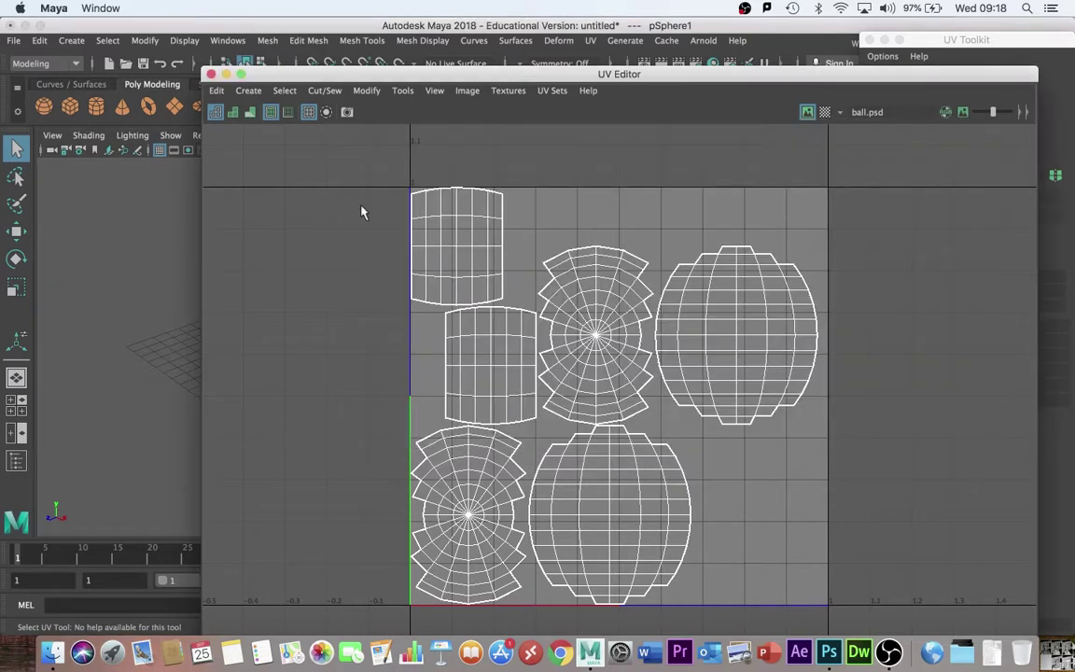
click(472, 92)
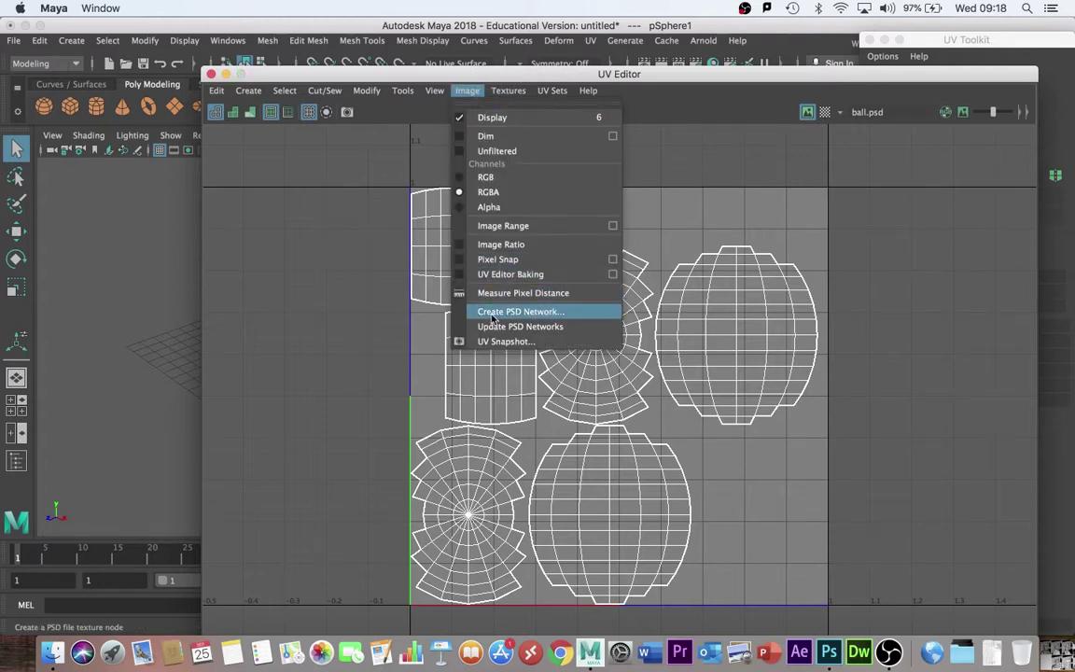
click(530, 315)
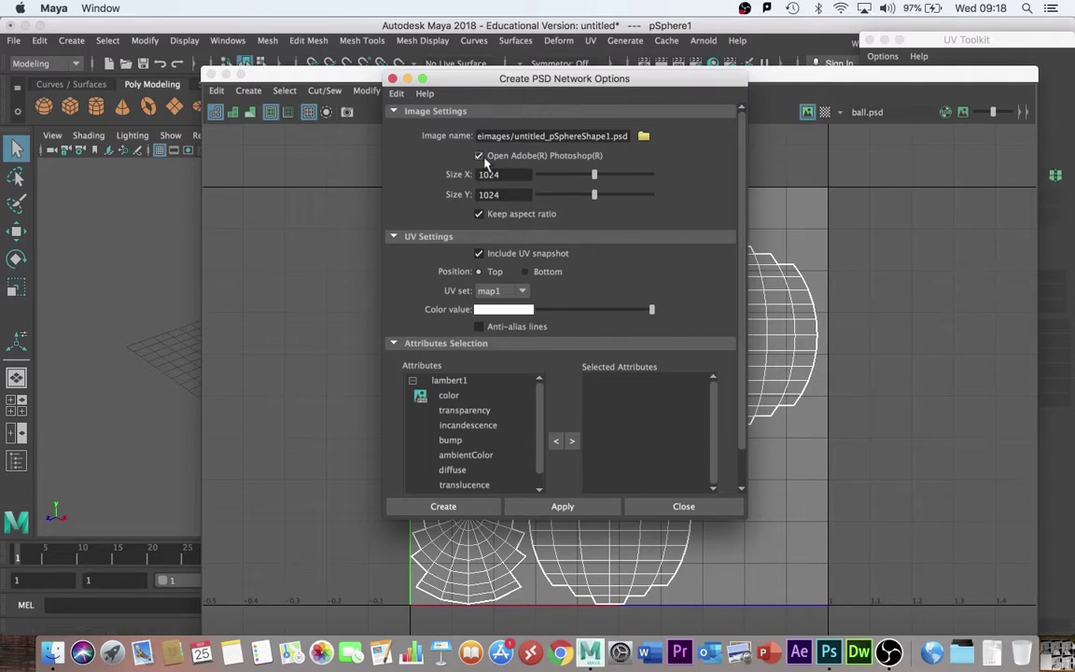
click(479, 253)
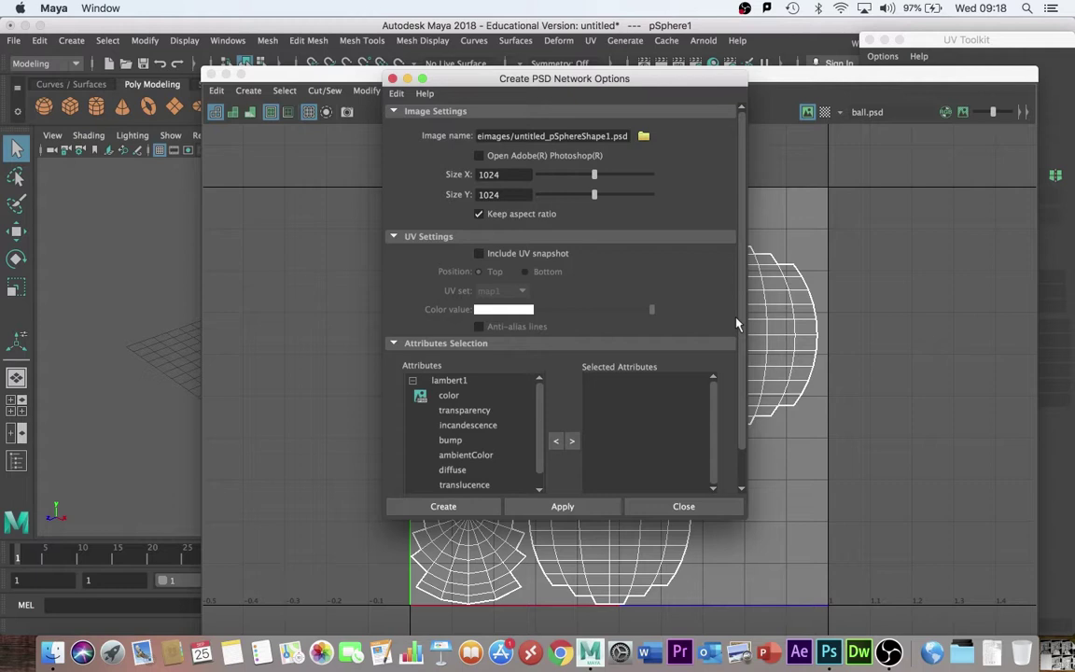
click(479, 253)
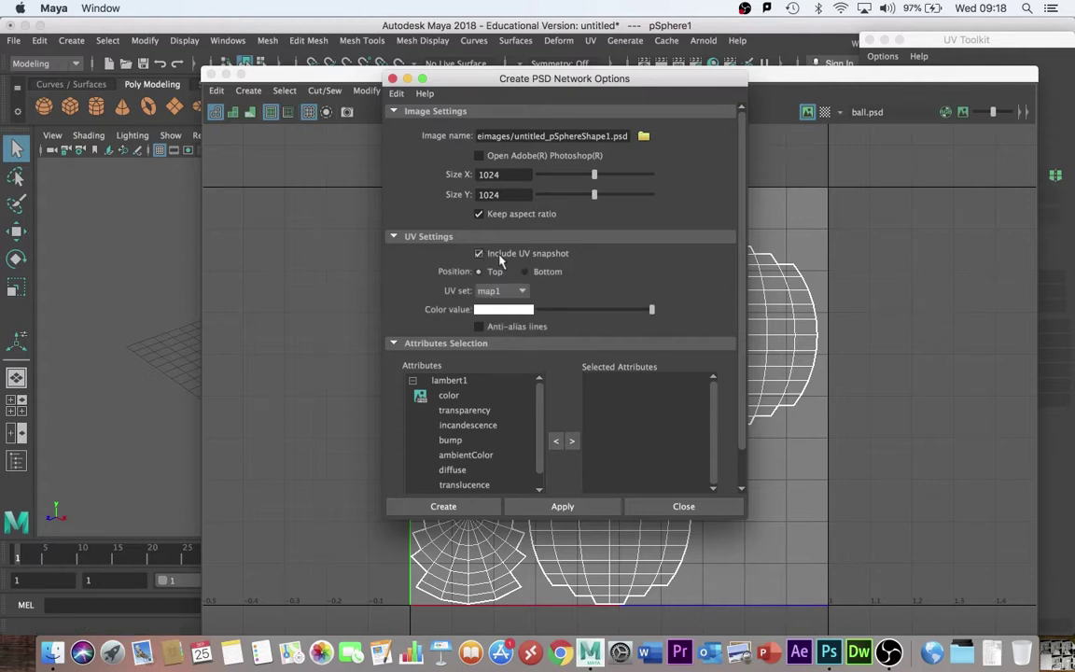
click(478, 156)
Step: Add lambert1's color to the PSD network's selected attributes
click(454, 397)
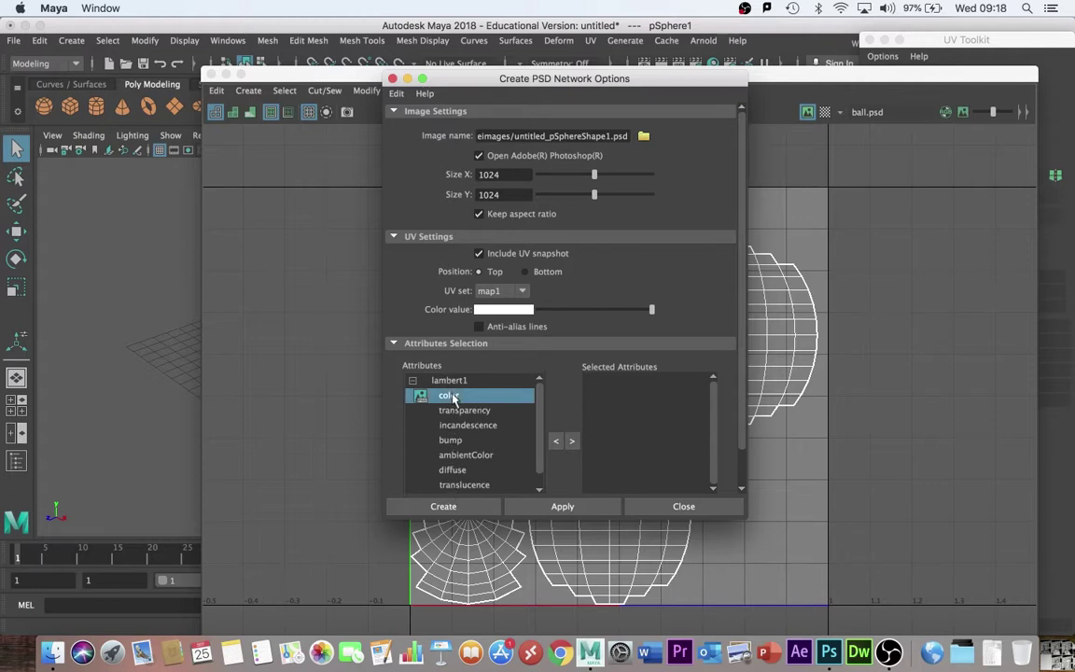
click(443, 506)
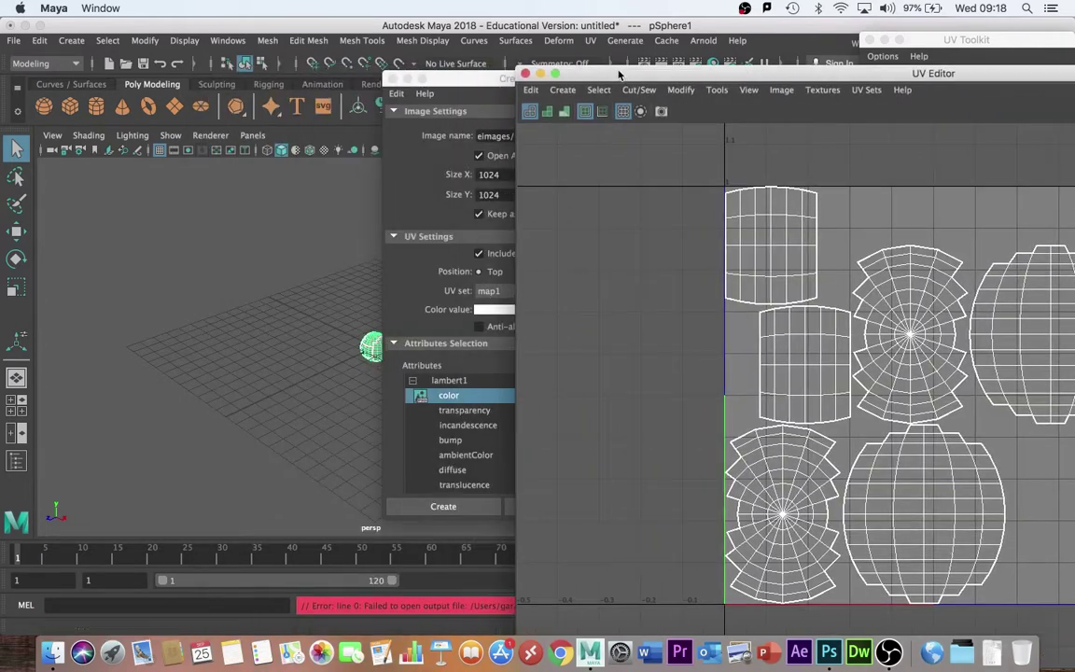
drag(618, 74, 258, 123)
click(488, 79)
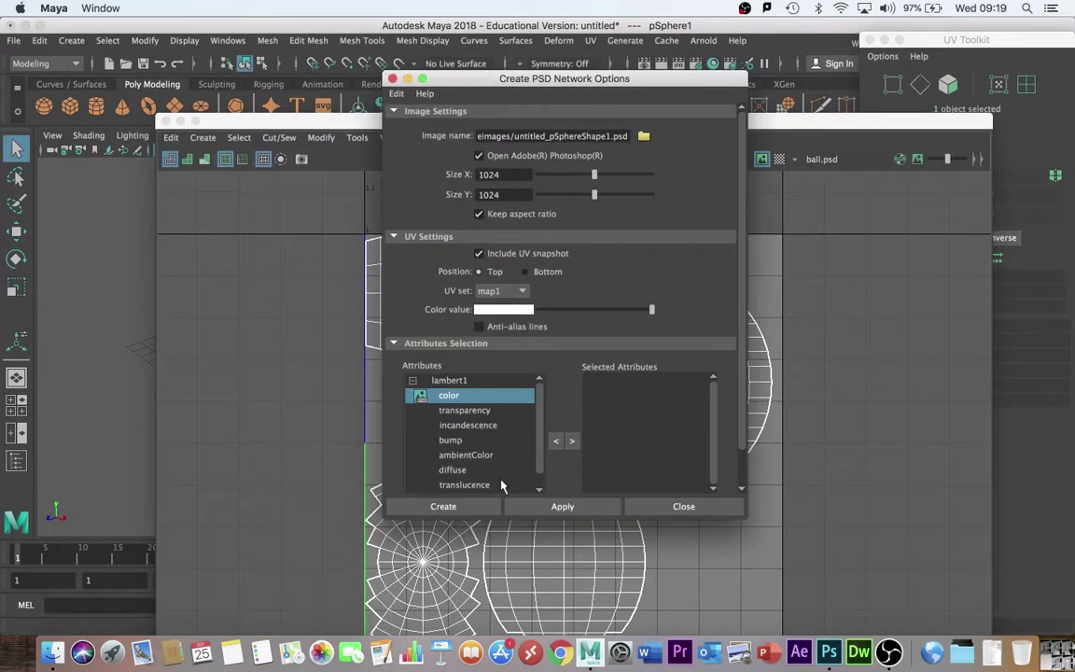
click(571, 441)
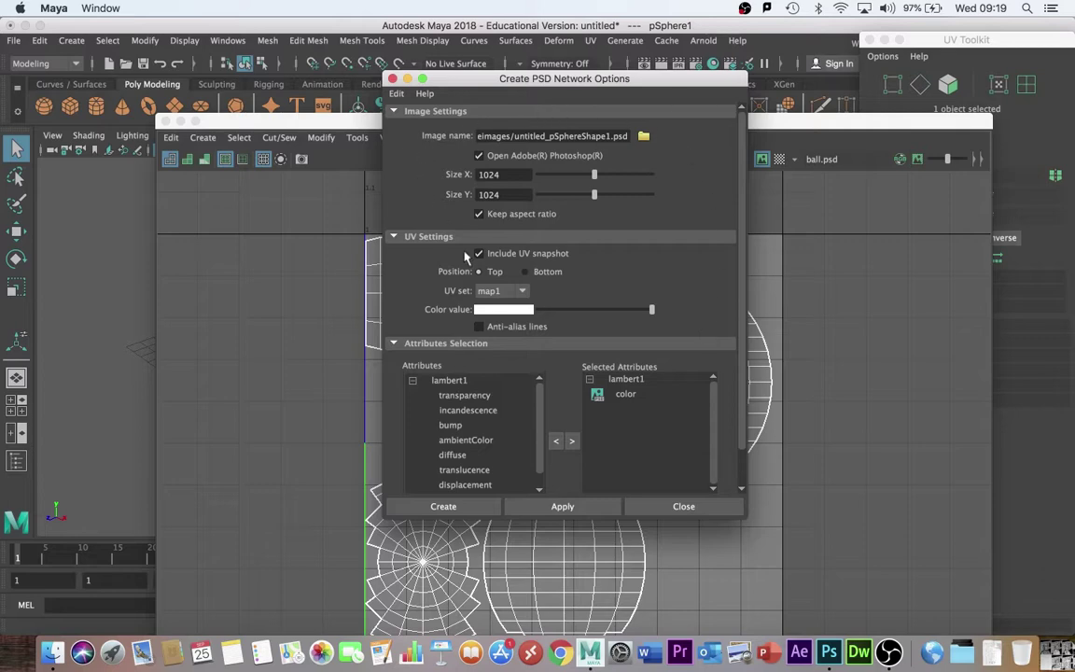
Step: Set the PSD image name to something_else.psd in the Desktop's Maya_UVs folder
click(643, 137)
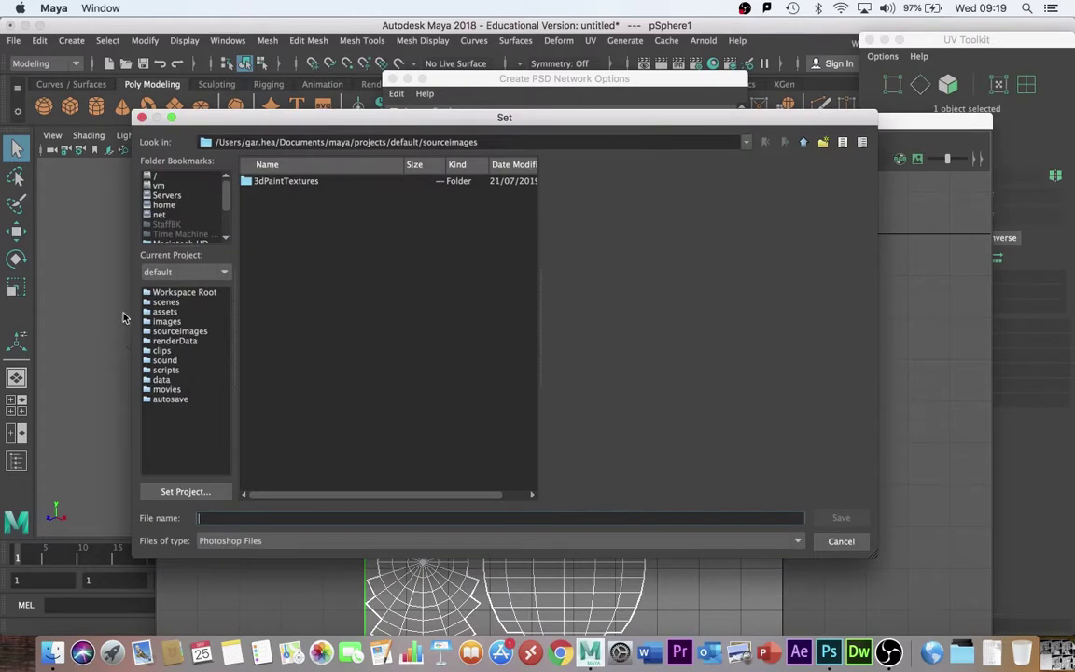
scroll(201, 186, down, 3)
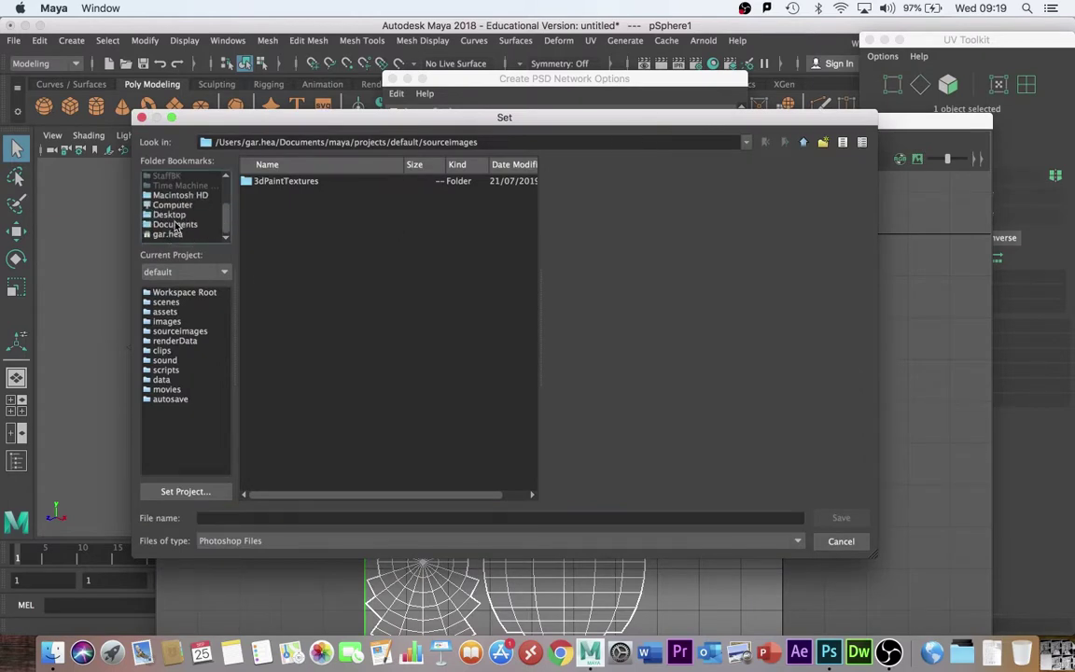
click(168, 215)
scroll(344, 303, down, 5)
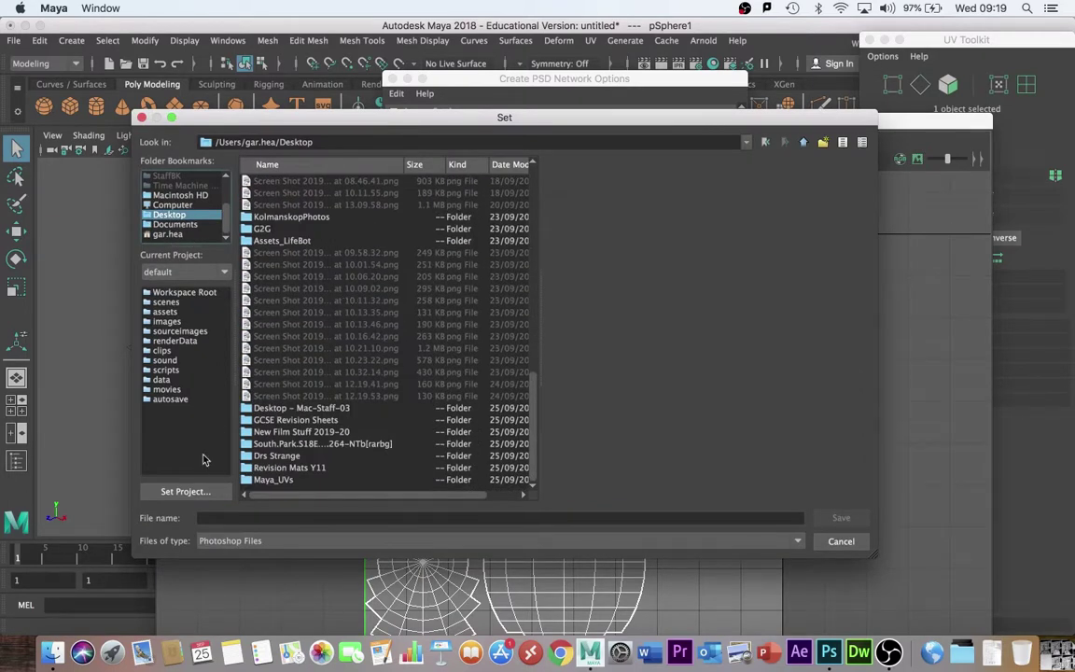
double_click(248, 480)
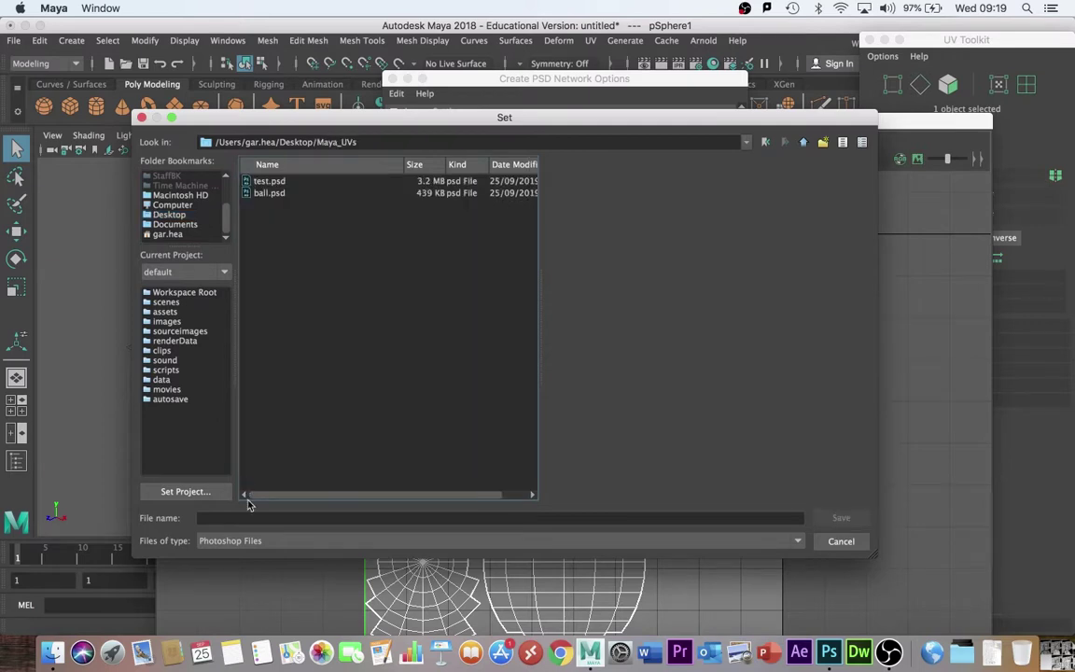
click(243, 517)
text(something_else)
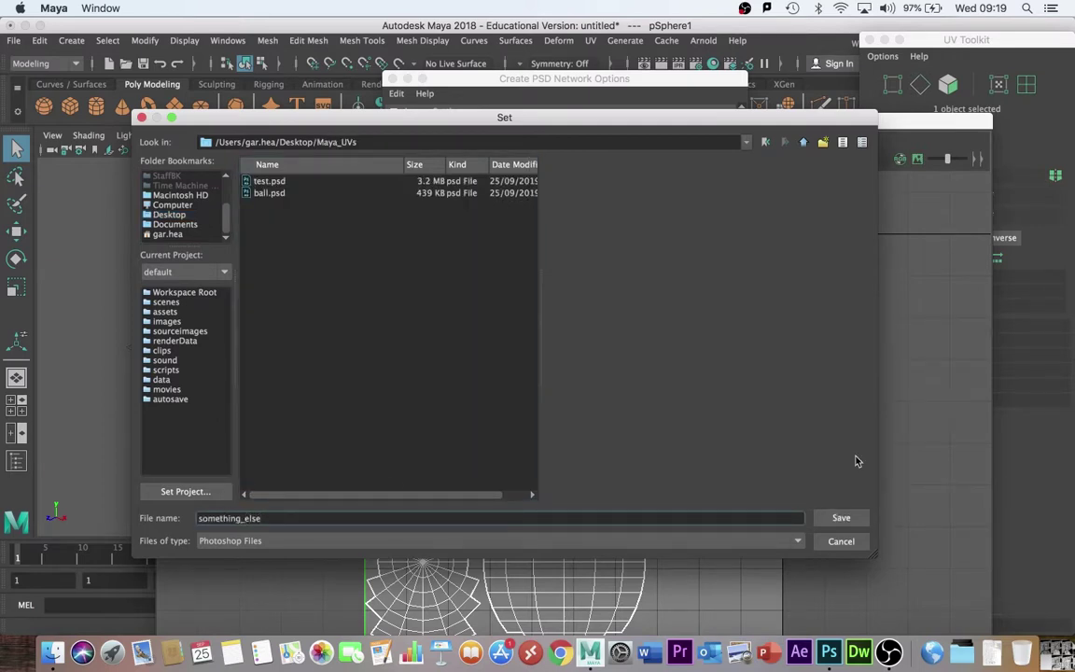
click(840, 517)
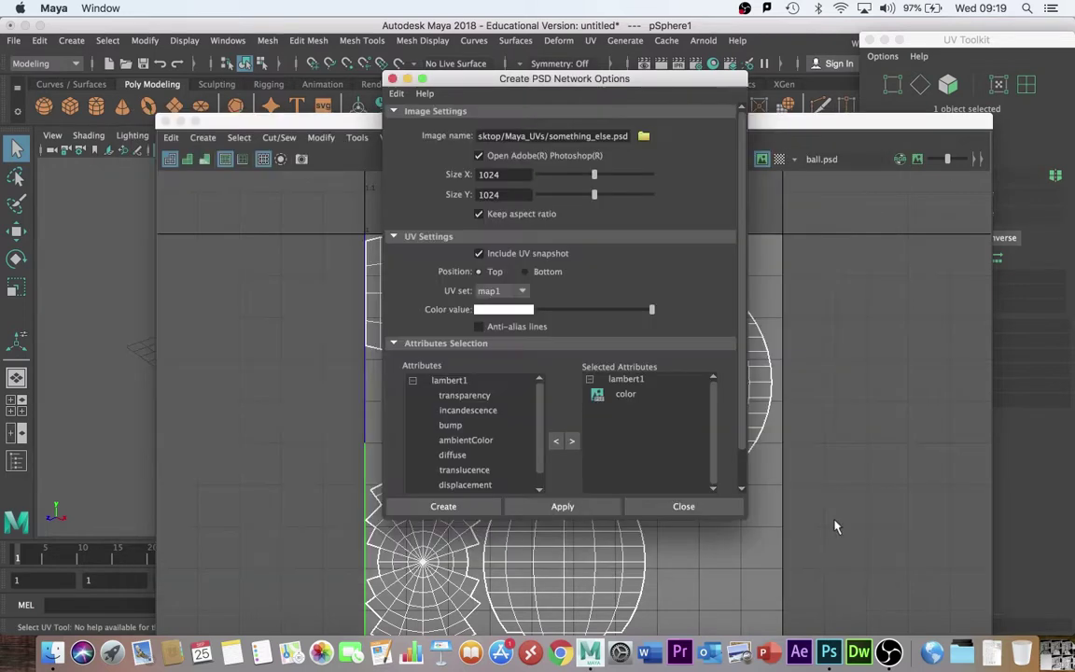
Step: Create the PSD network so Photoshop opens something_else.psd with the UV snapshot
click(444, 507)
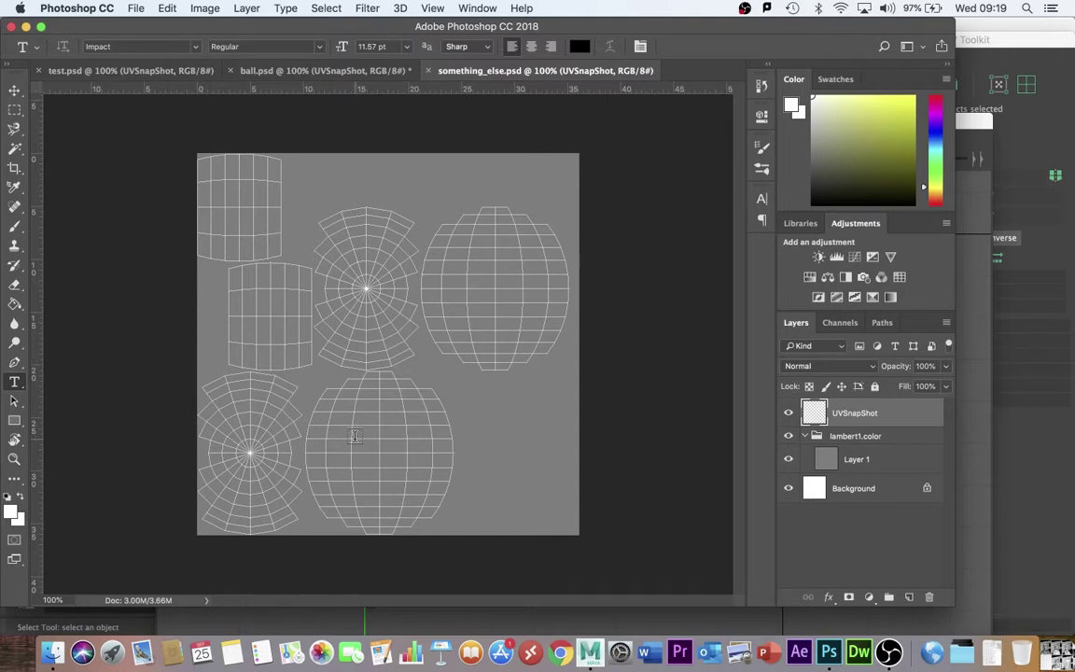
Step: Draw a magenta rectangle over the whole canvas, placed beneath the UVSnapShot layer
click(14, 420)
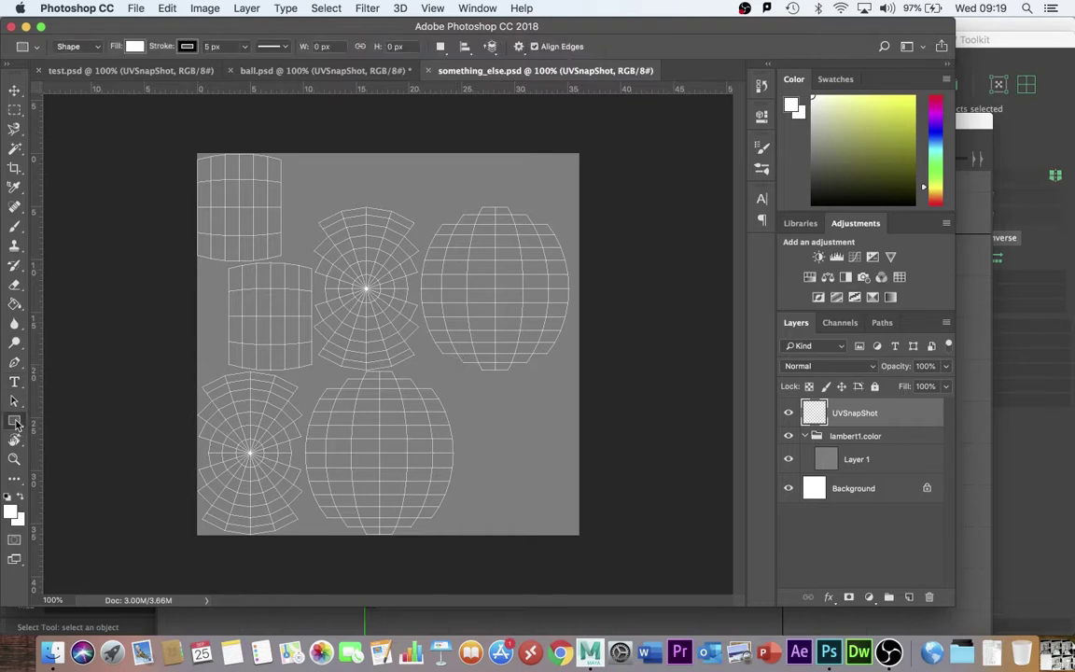
click(134, 46)
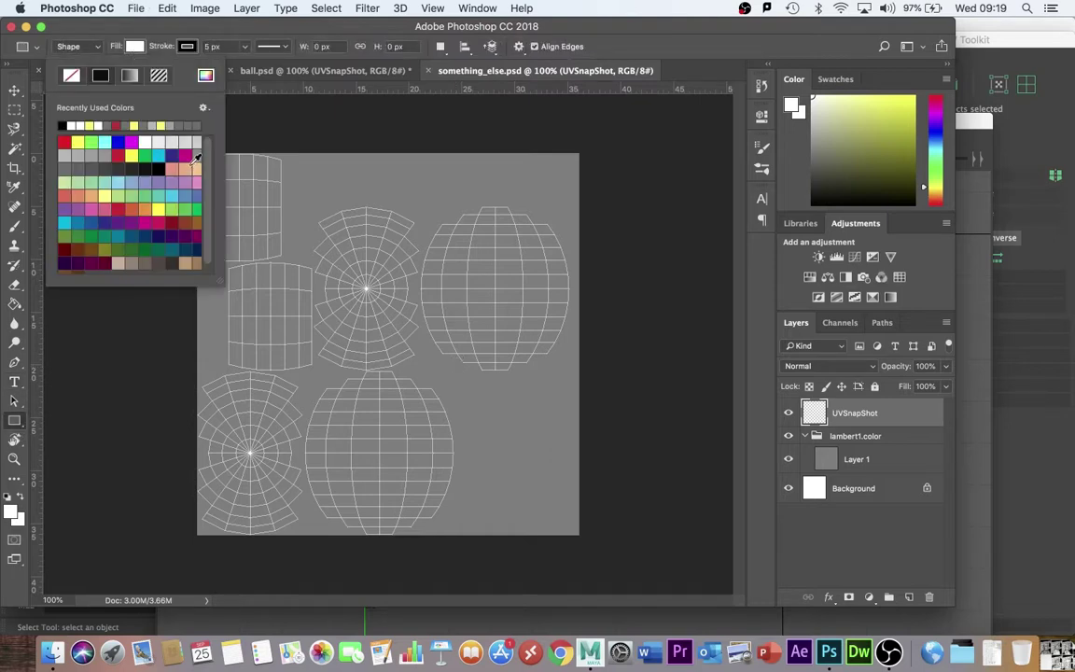
click(183, 155)
click(102, 20)
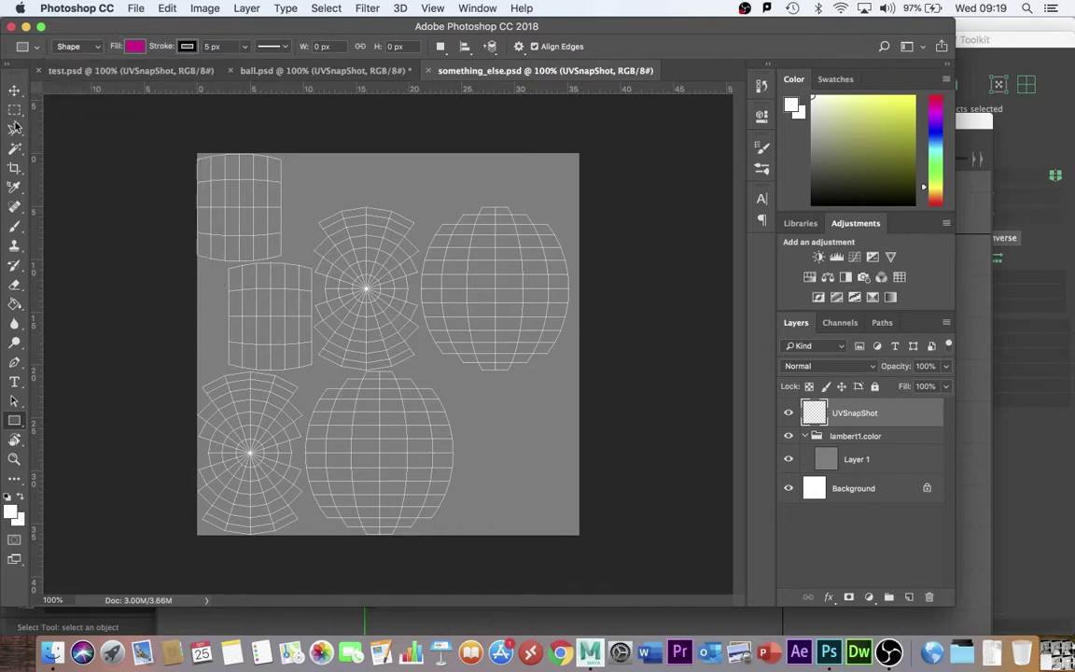
drag(181, 120, 637, 568)
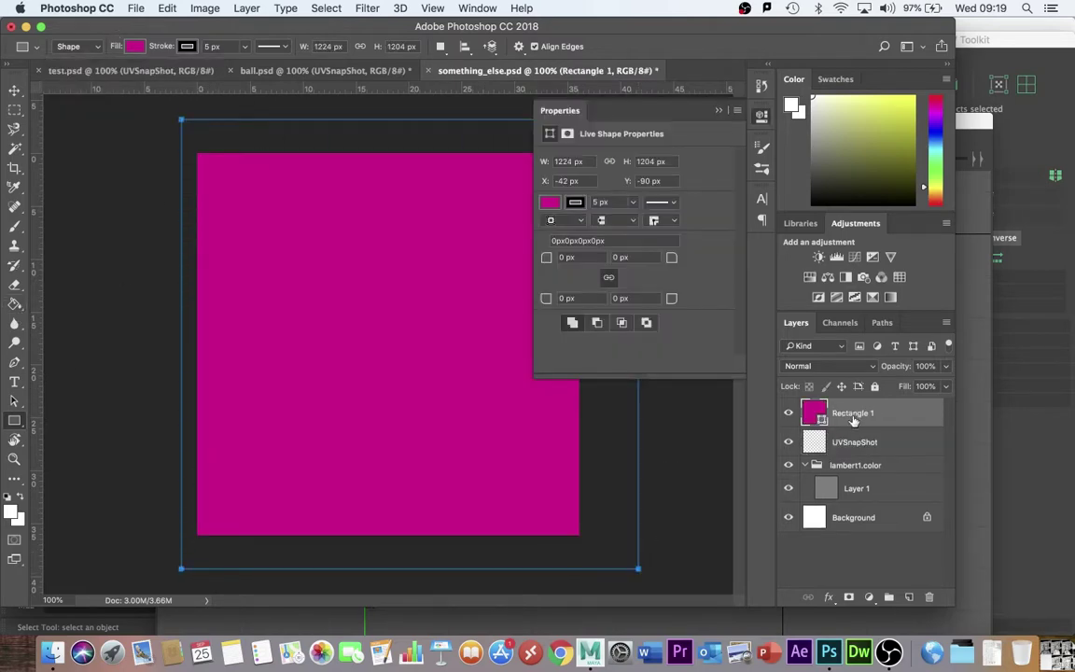
drag(840, 412, 854, 442)
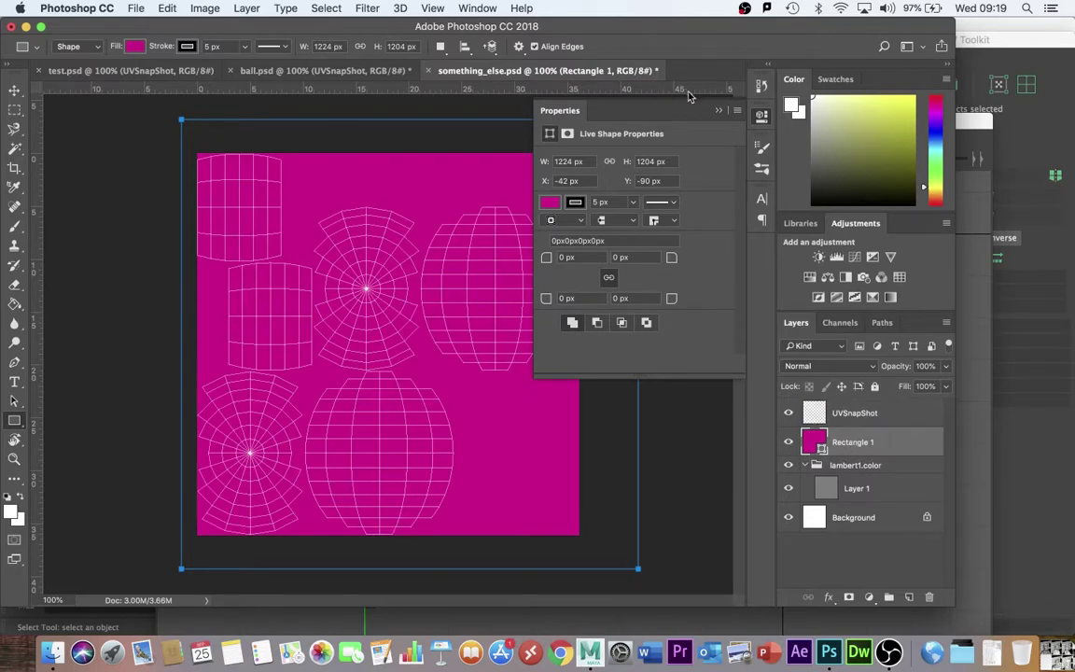
click(719, 112)
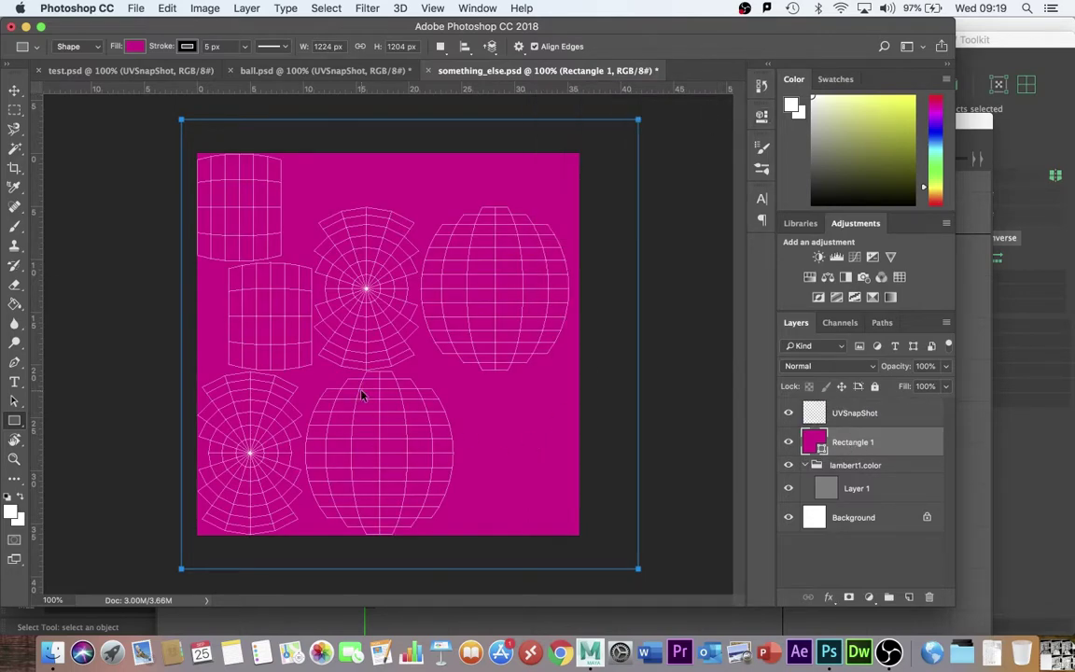
Step: Save the image as a JPEG with the default quality settings
key(super+shift+s)
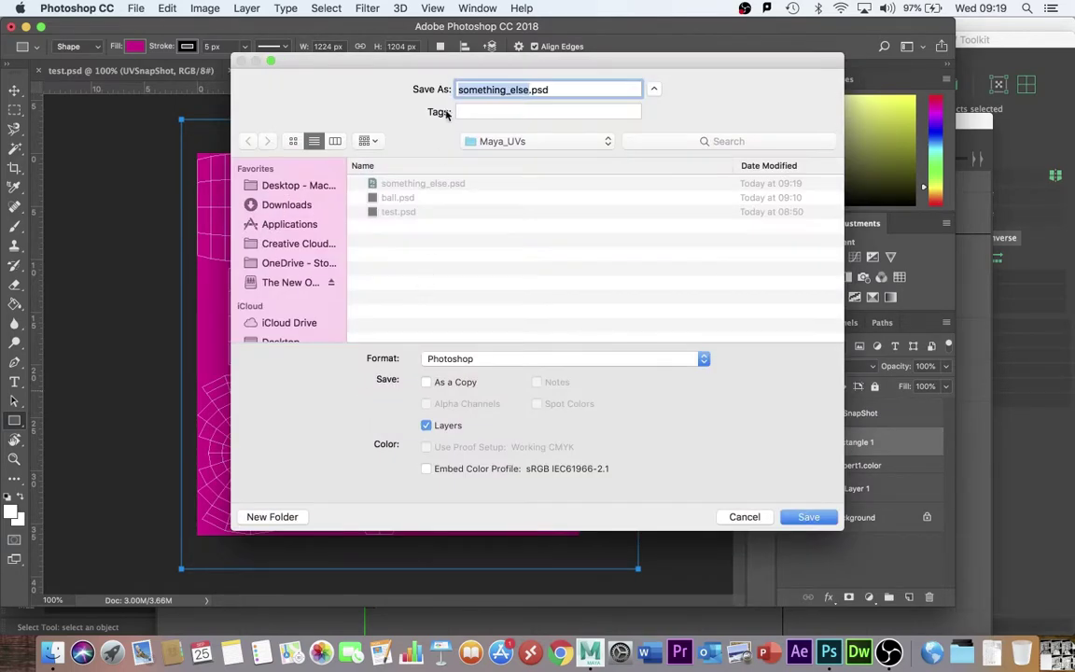
click(457, 360)
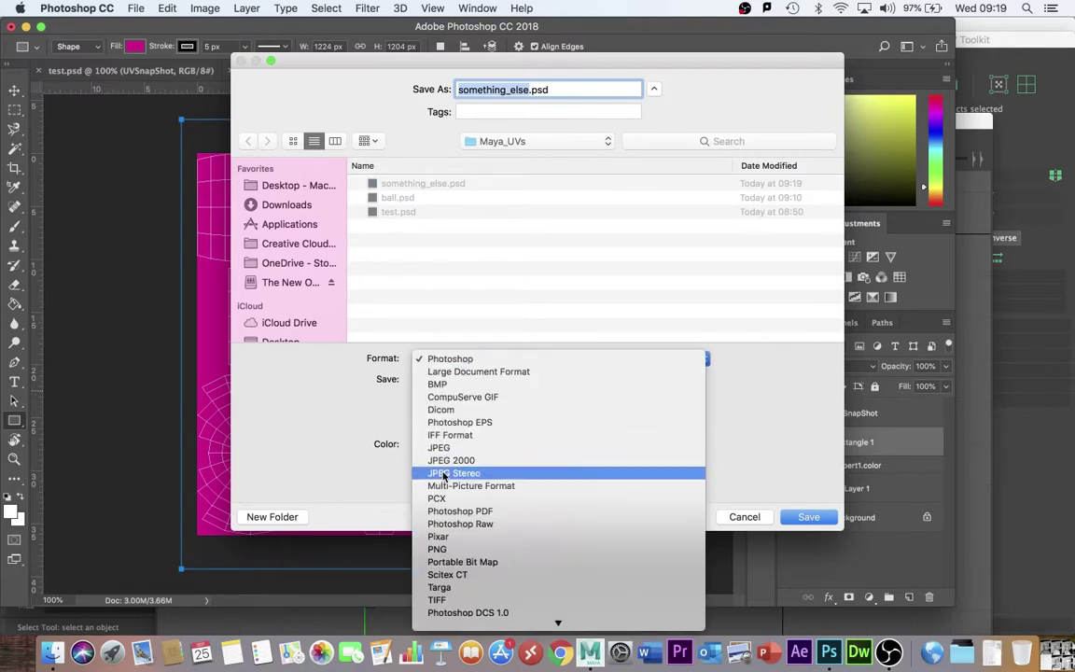
click(442, 454)
click(808, 517)
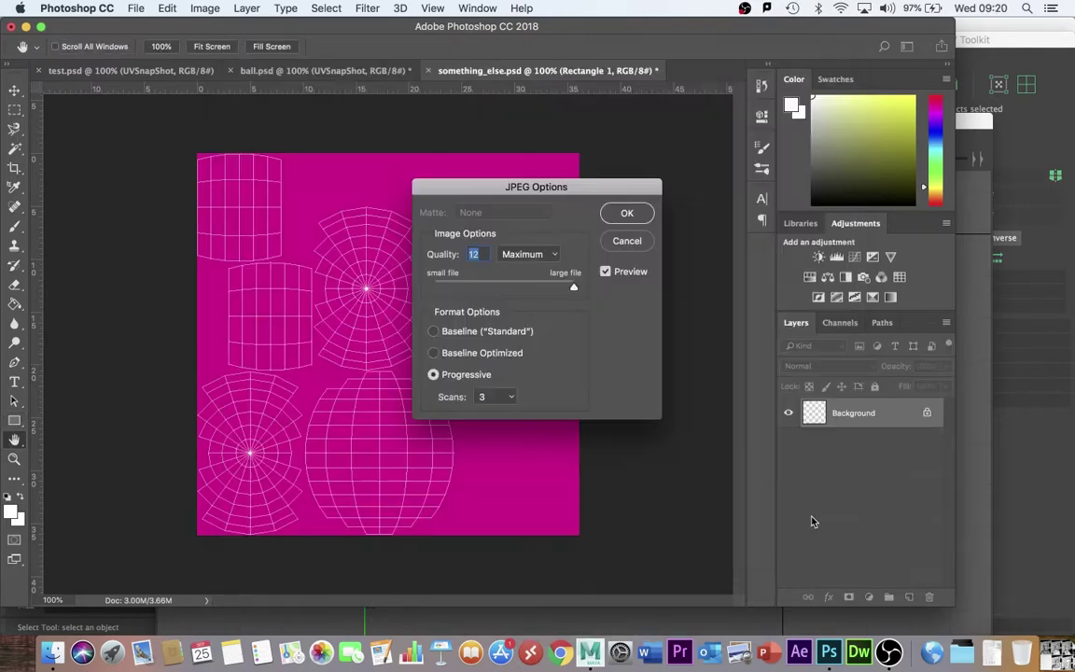
click(627, 212)
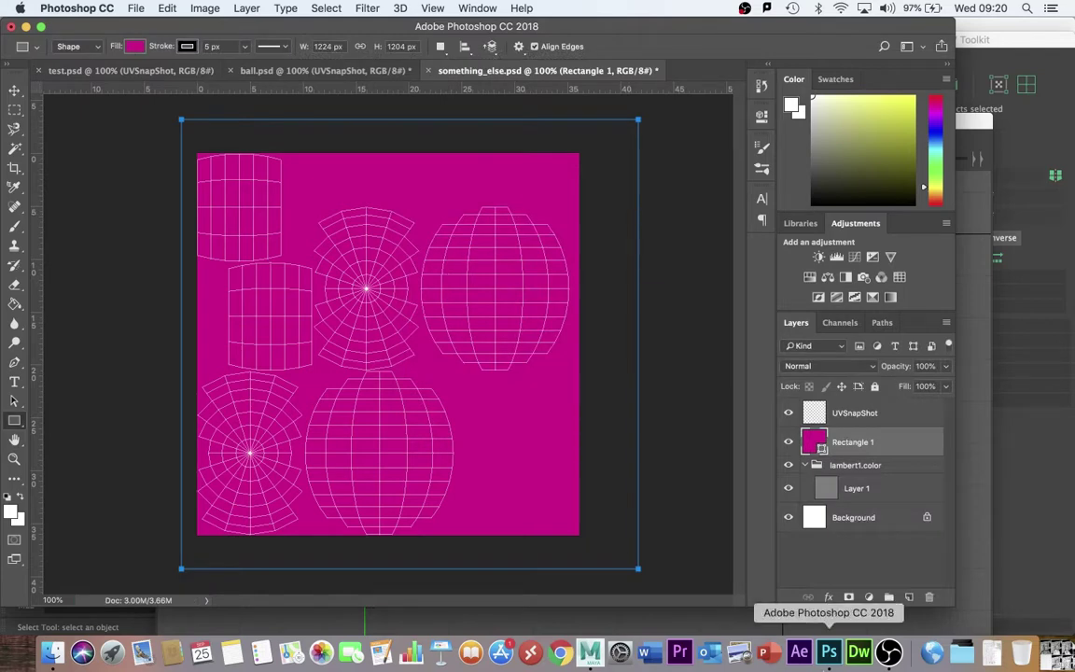
Step: In Maya, frame the sphere in textured shaded mode and assign it a new Lambert material, lambert2
click(590, 654)
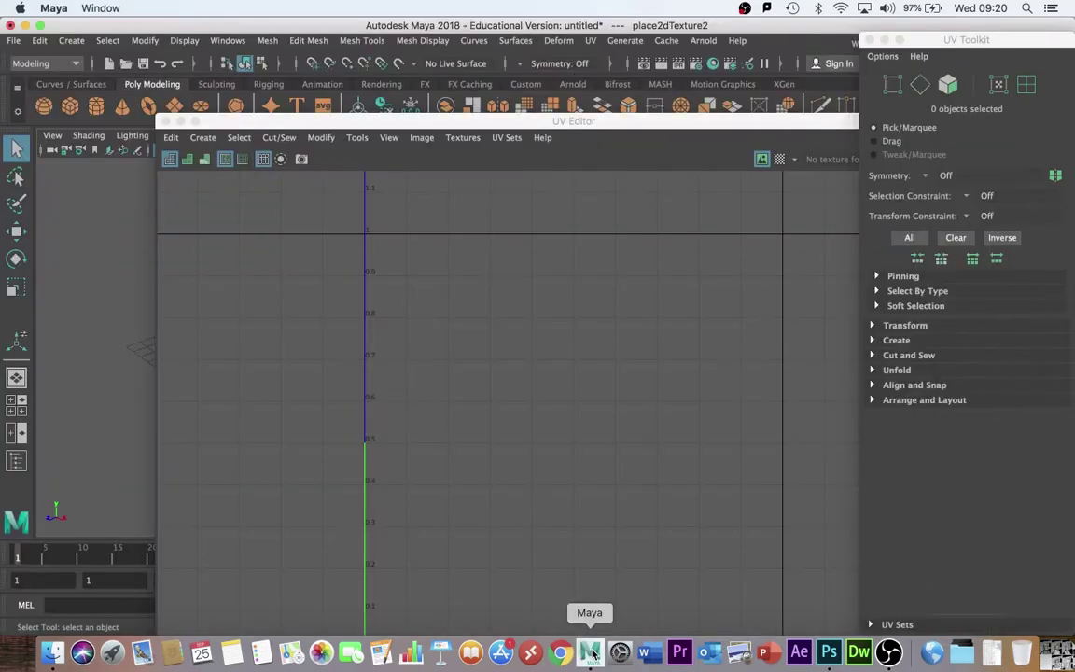
click(167, 124)
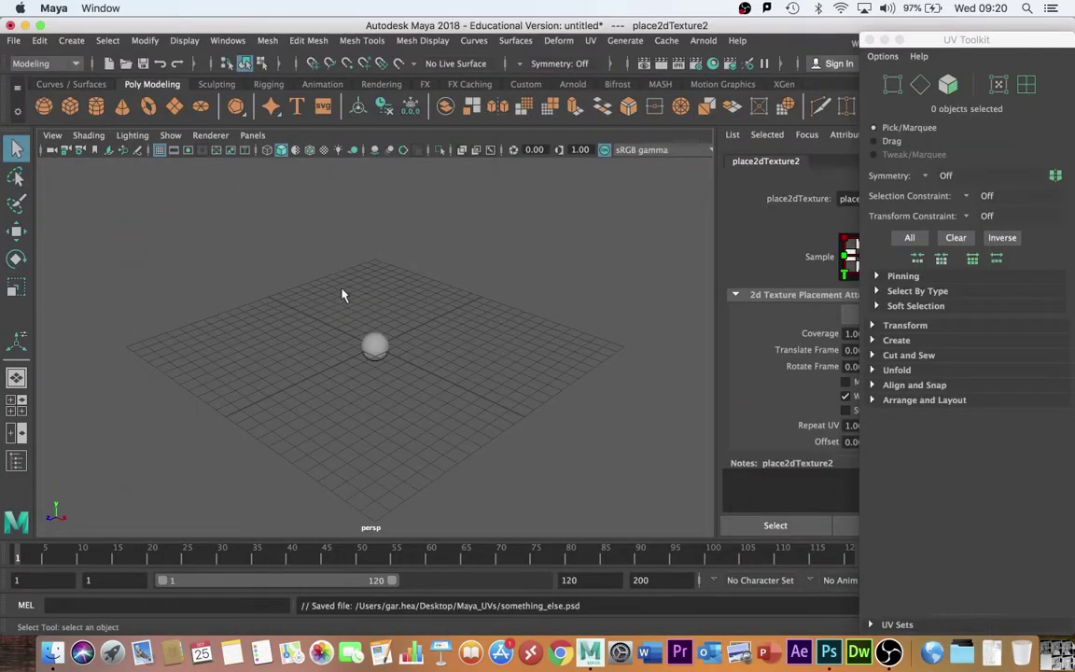
click(375, 344)
key(6)
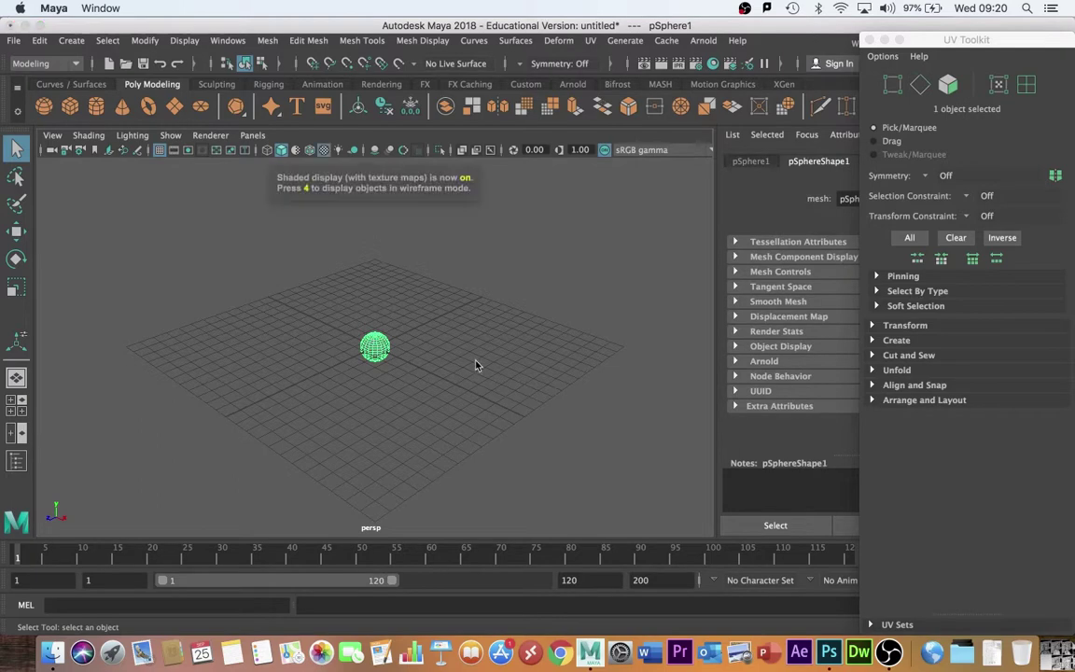
key(f)
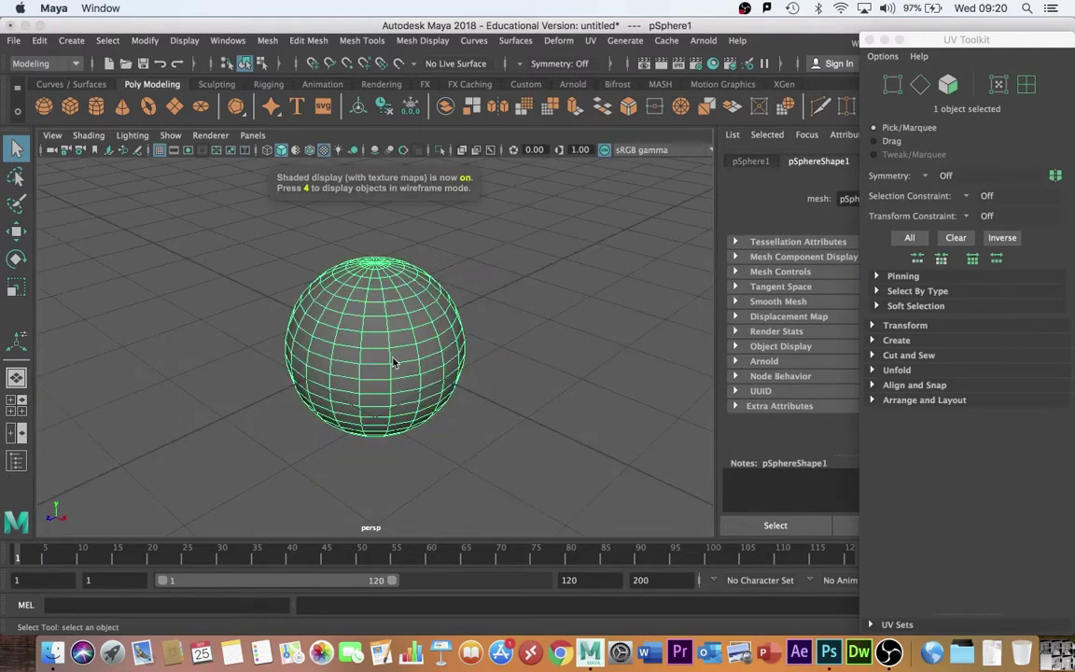
right_drag(392, 362, 392, 612)
click(458, 323)
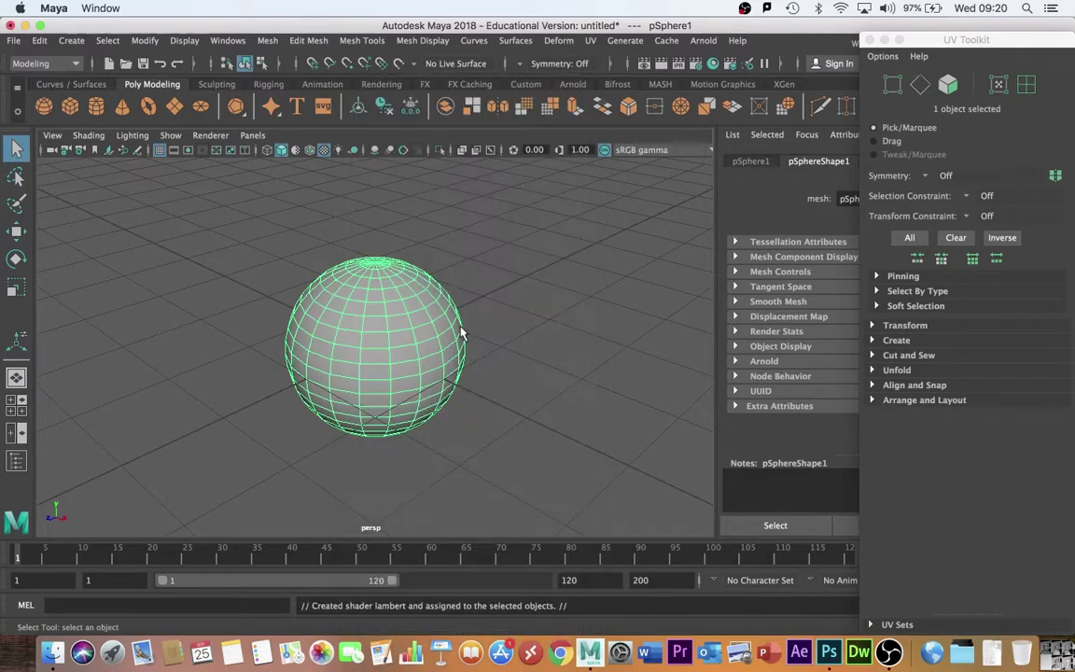
click(869, 39)
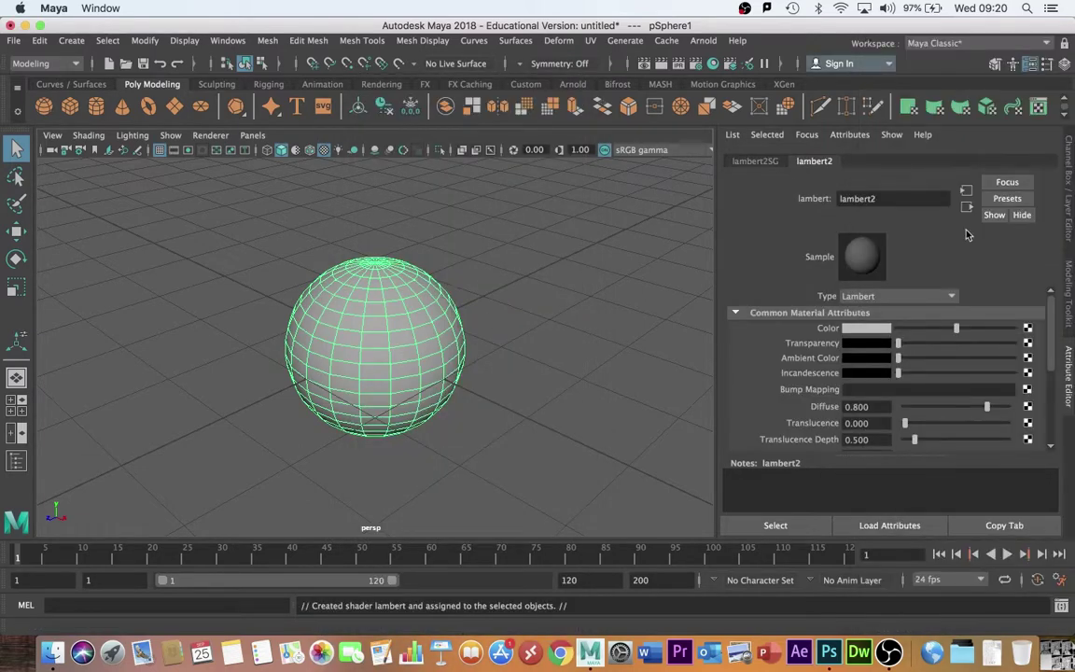
Step: Connect a File texture to lambert2's Color, using something_else.jpg from Desktop/Maya_UVs
click(1030, 329)
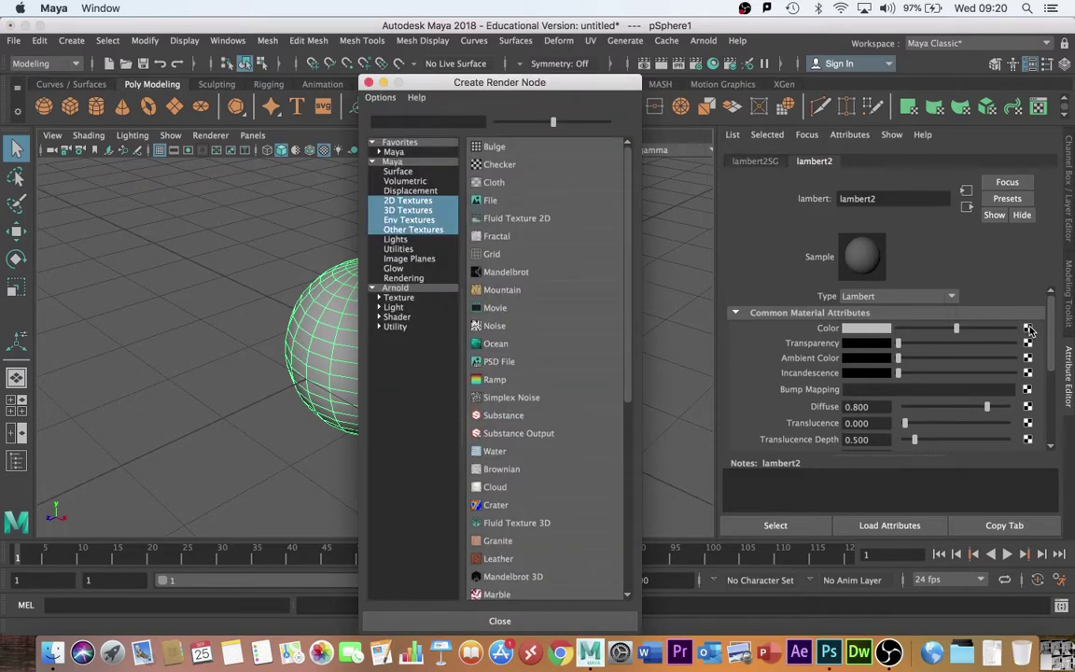
click(490, 201)
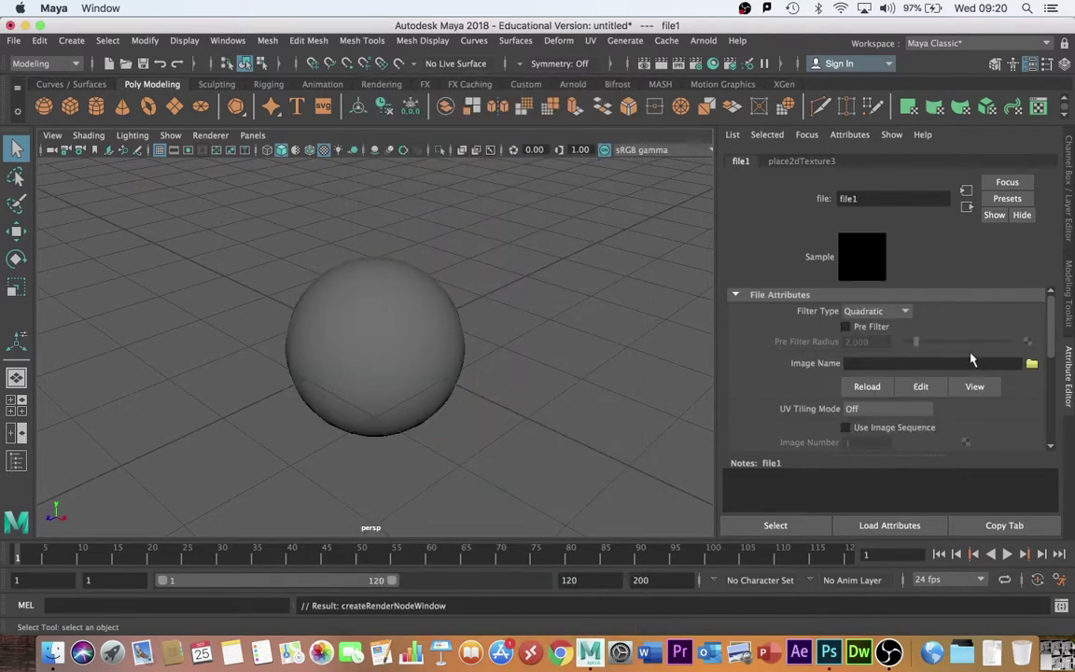
click(1033, 365)
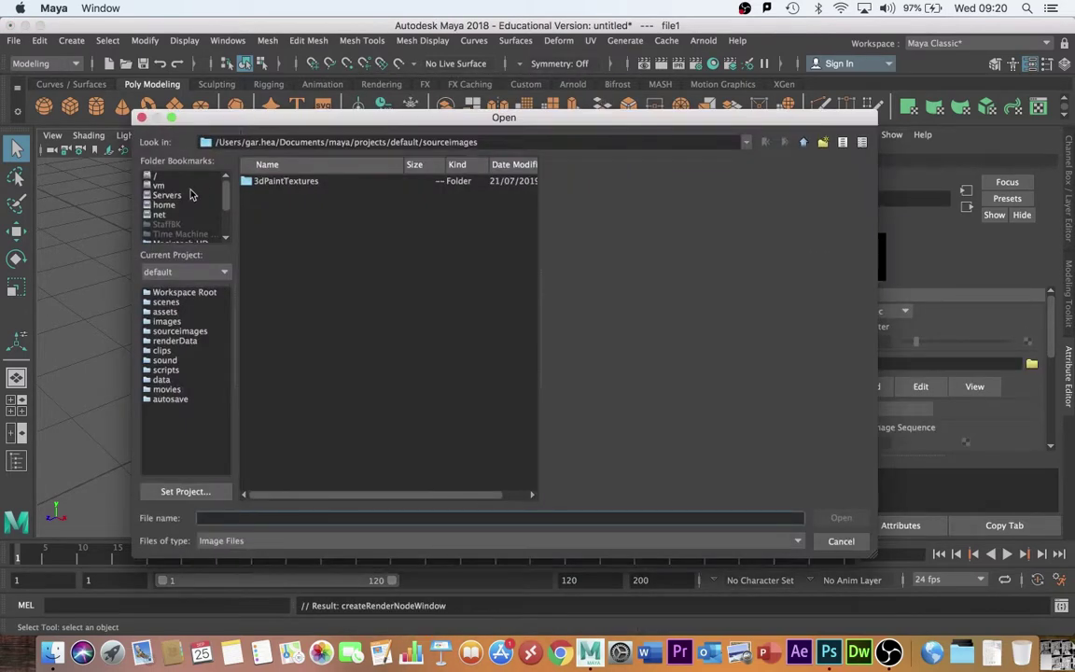
click(168, 214)
scroll(336, 281, down, 10)
click(252, 482)
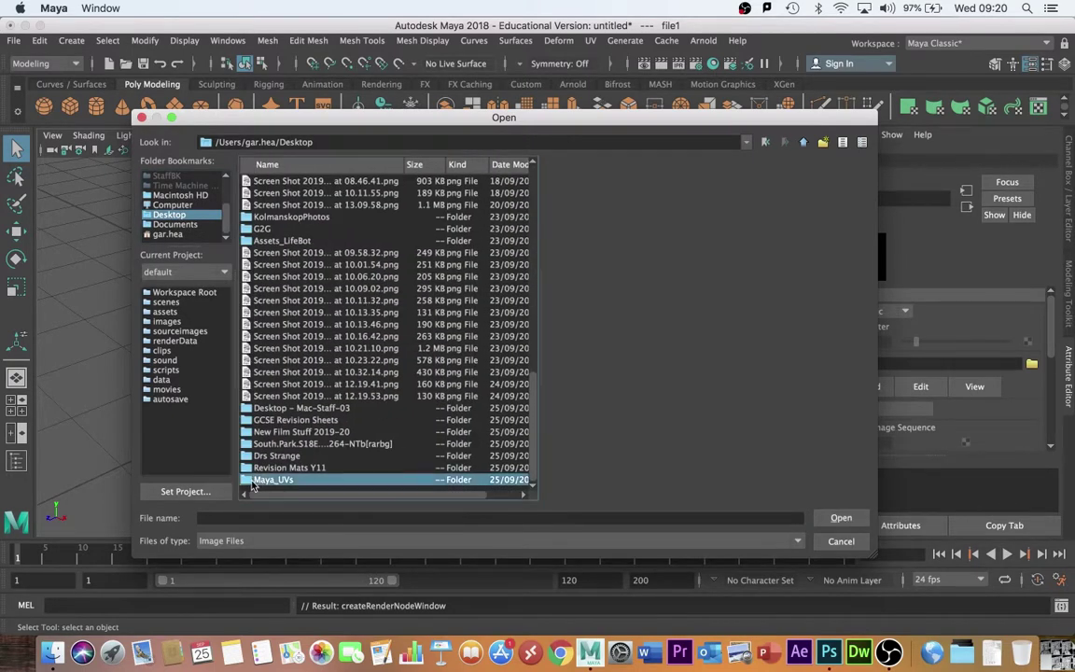
double_click(252, 481)
click(291, 218)
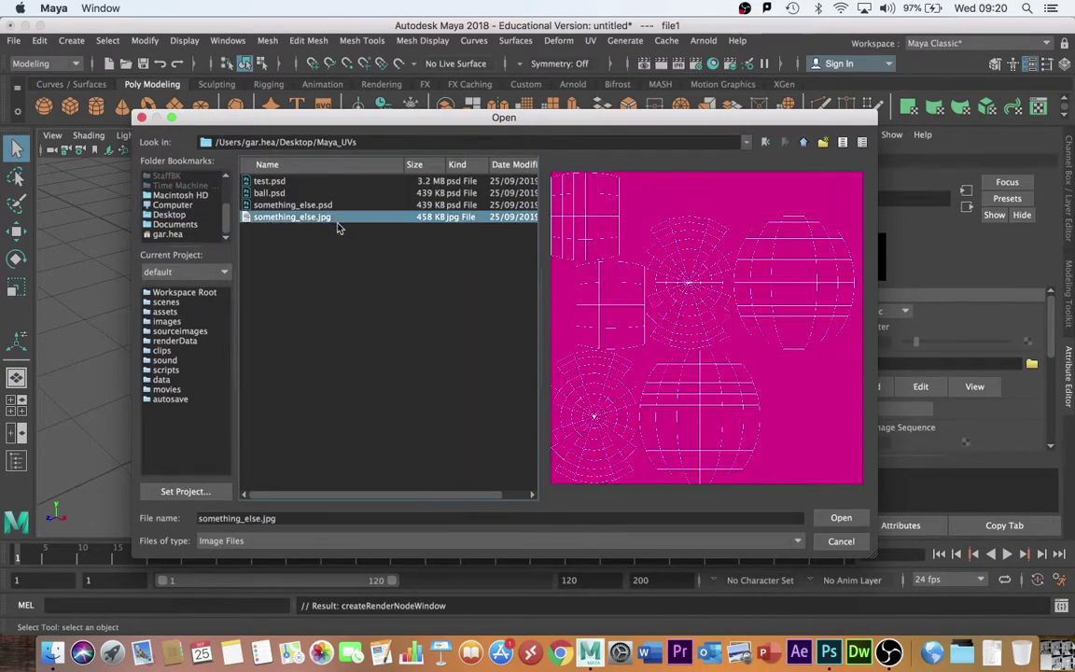
Step: Load something_else.jpg onto the sphere and tumble the view to look down at its pole
click(841, 518)
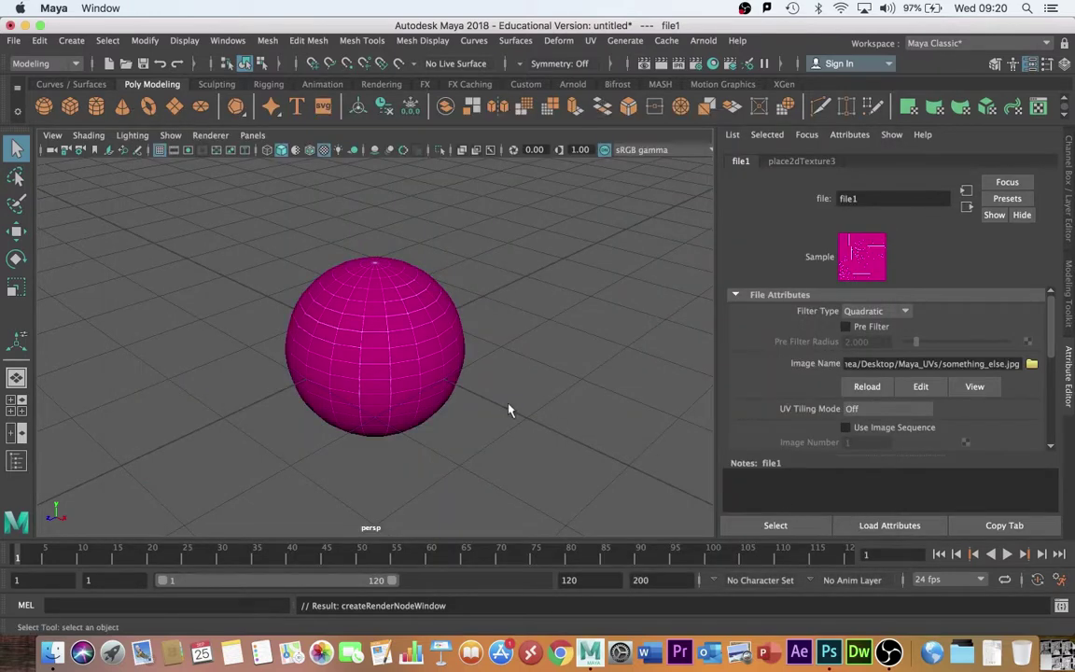
alt+drag(475, 356, 479, 396)
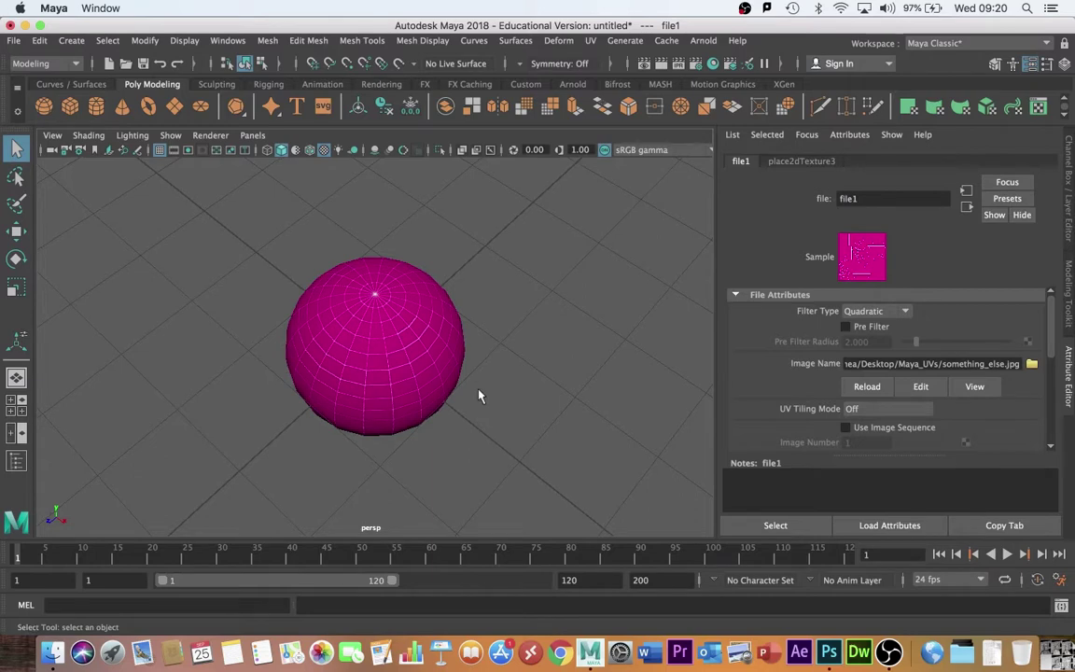